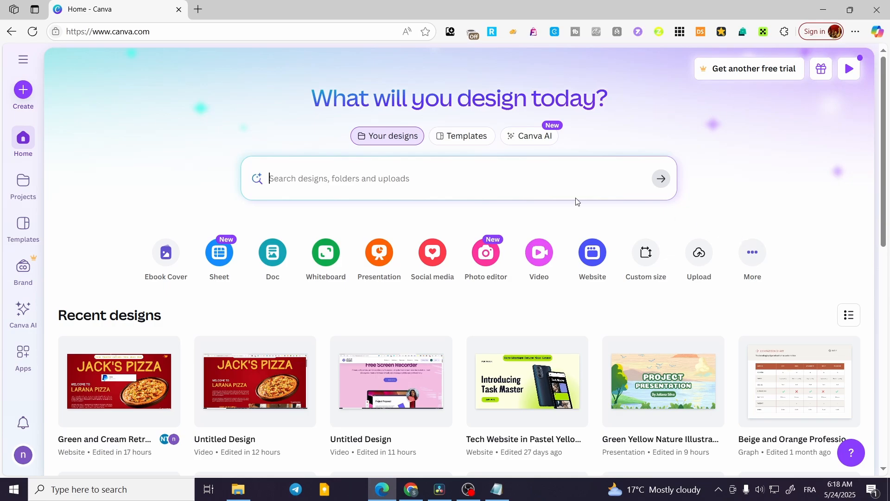
Step: Filter your designs to the Website category and open the Jack's Pizza website design for editing
{"action": "left_click", "coordinate": [318, 177]}
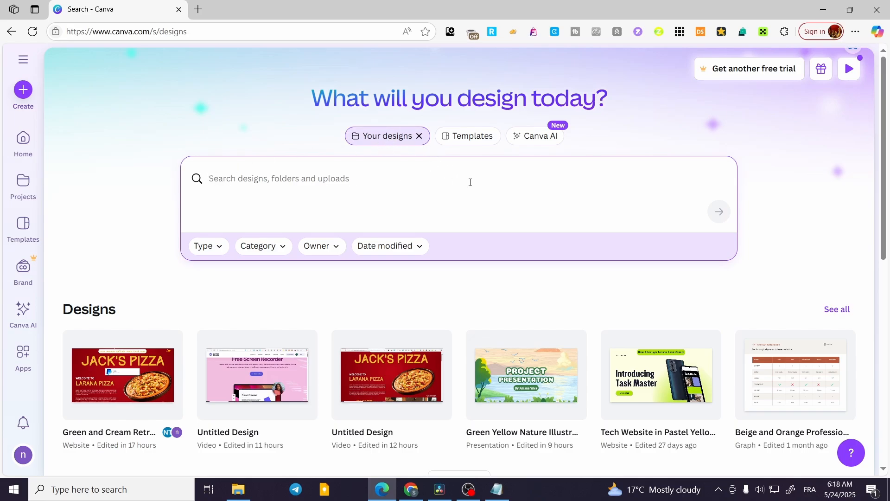
{"action": "left_click", "coordinate": [273, 251]}
{"action": "scroll", "coordinate": [337, 331], "scroll_direction": "down", "scroll_amount": 2}
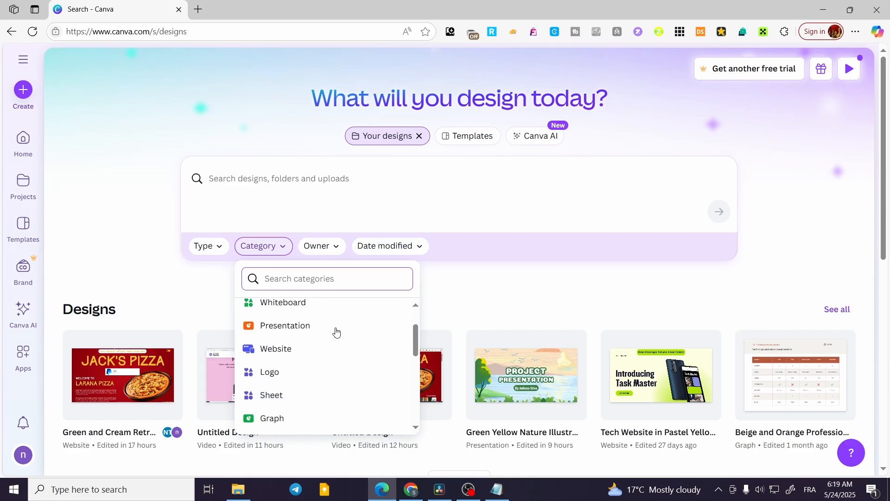
{"action": "left_click", "coordinate": [284, 347]}
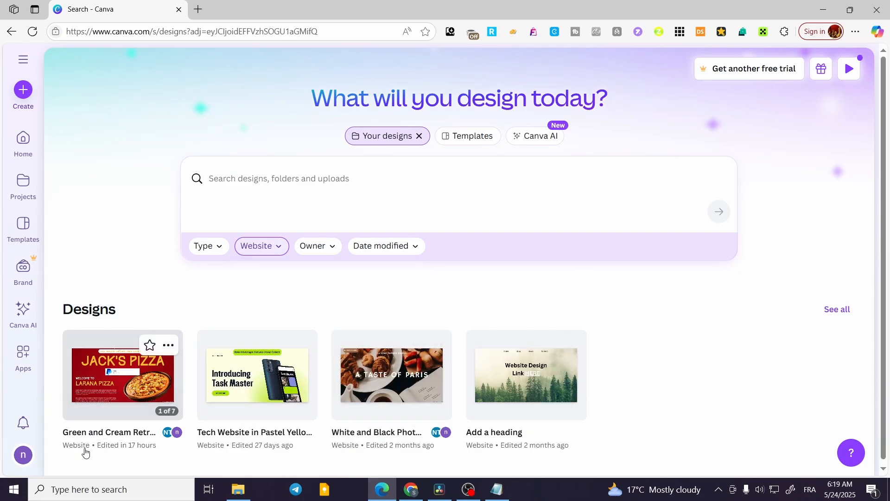
{"action": "left_click", "coordinate": [97, 384]}
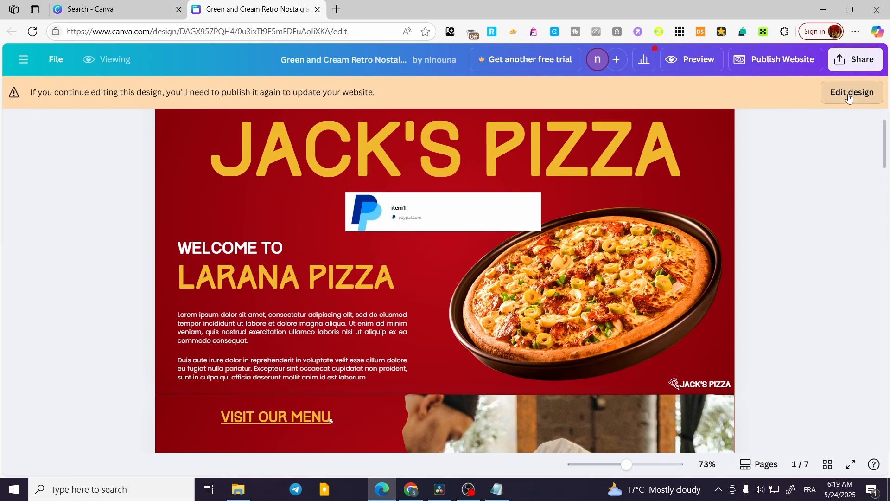
{"action": "left_click", "coordinate": [869, 100]}
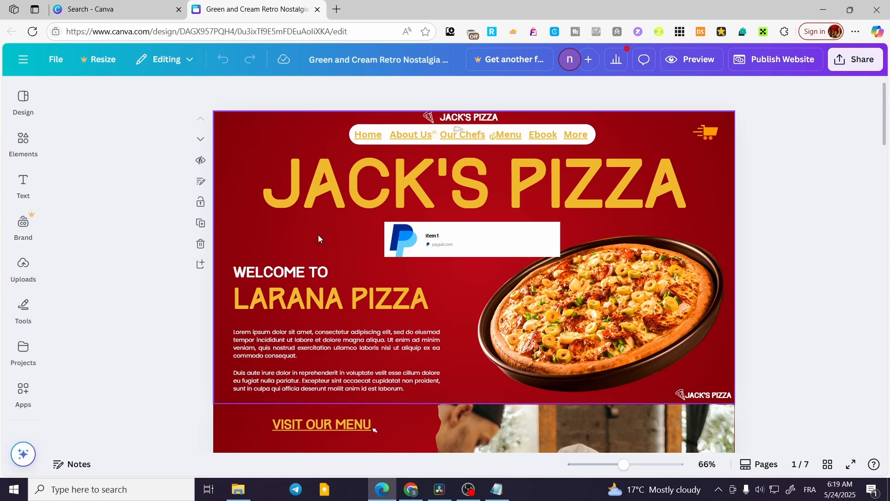
Step: Search the elements library for "button" and show all the graphics results
{"action": "left_click", "coordinate": [21, 138]}
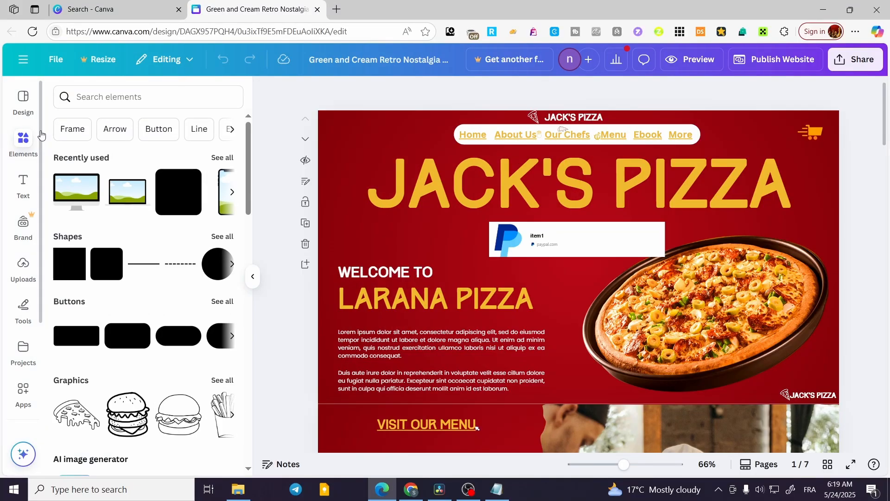
{"action": "left_click", "coordinate": [116, 102]}
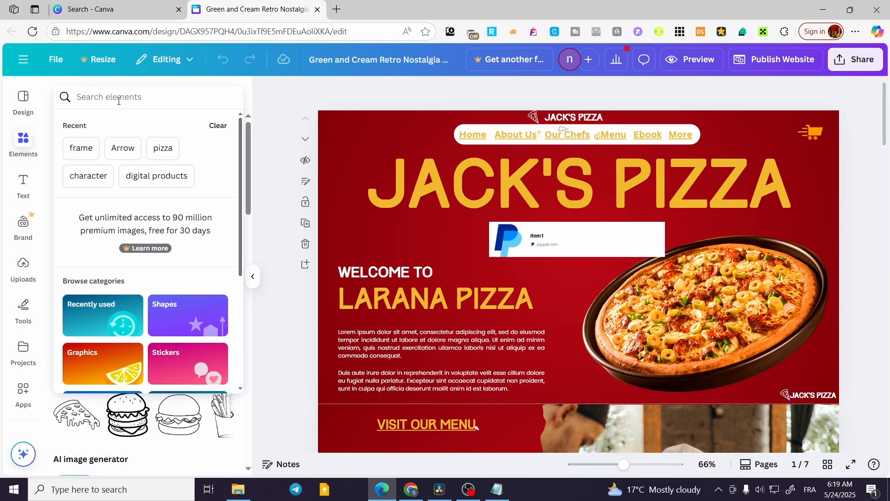
{"action": "type", "text": "bu"}
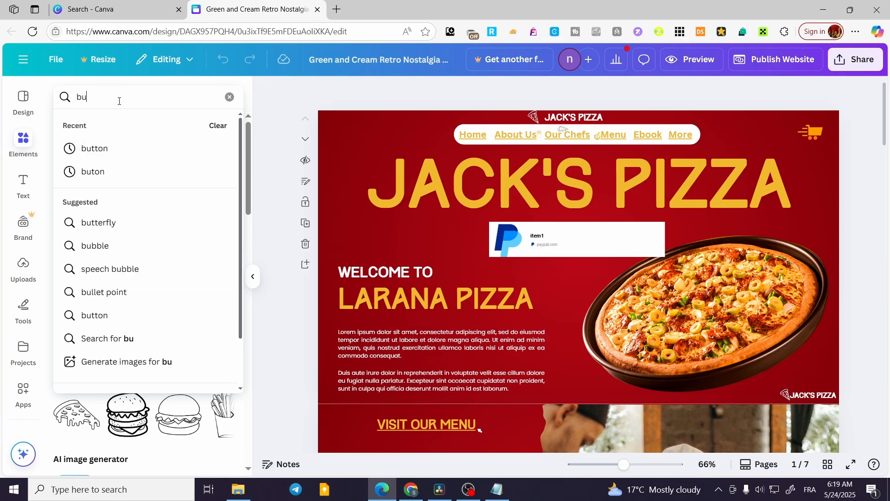
{"action": "type", "text": "tton"}
{"action": "key", "text": "Return"}
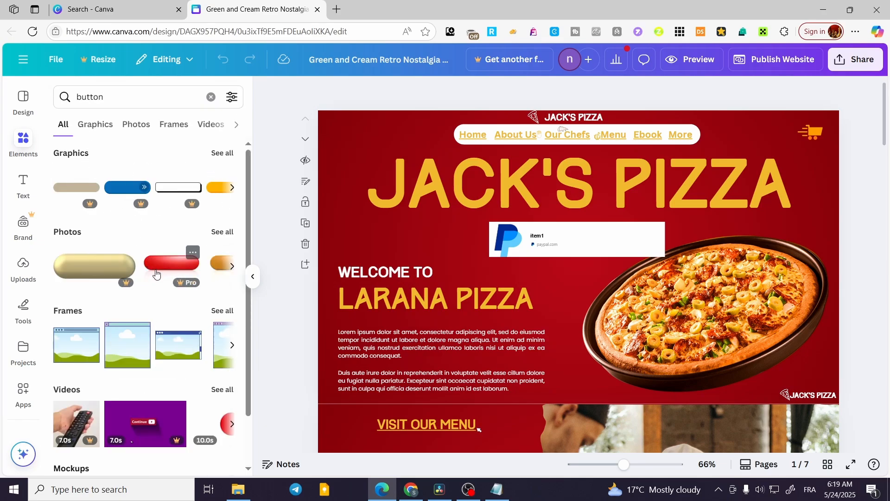
{"action": "left_click", "coordinate": [227, 154]}
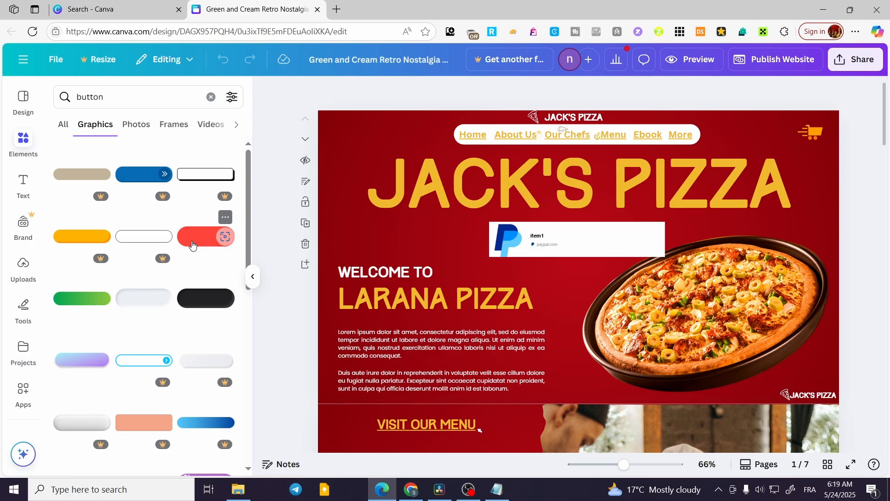
Step: Insert the glossy purple button graphic, shrink it, and place it just above the "WELCOME TO" text
{"action": "scroll", "coordinate": [192, 245], "scroll_direction": "down", "scroll_amount": 5}
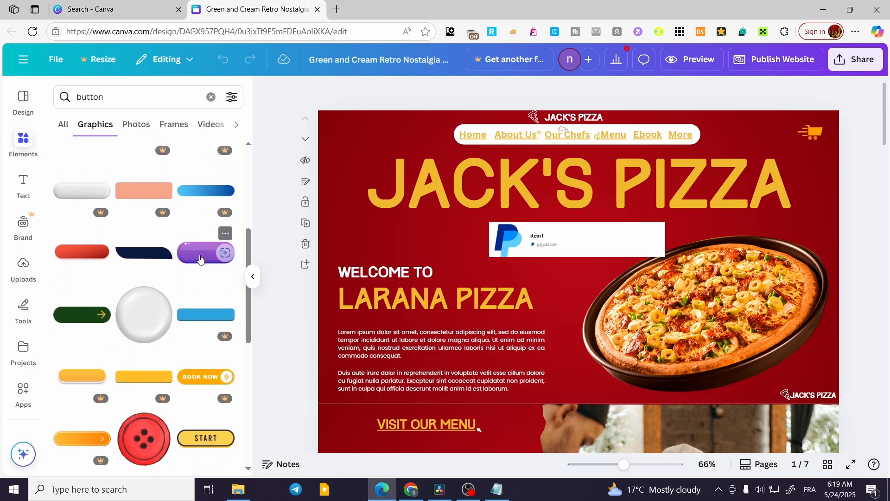
{"action": "scroll", "coordinate": [200, 259], "scroll_direction": "down", "scroll_amount": 8}
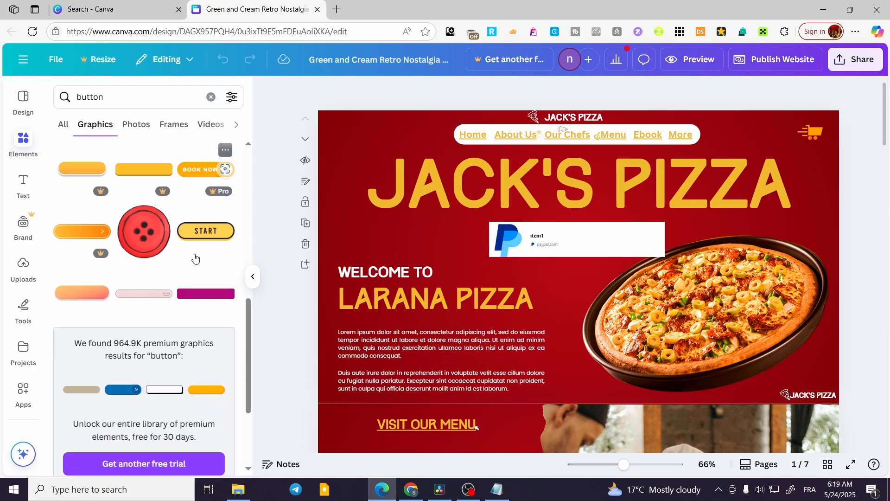
{"action": "scroll", "coordinate": [195, 258], "scroll_direction": "down", "scroll_amount": 3}
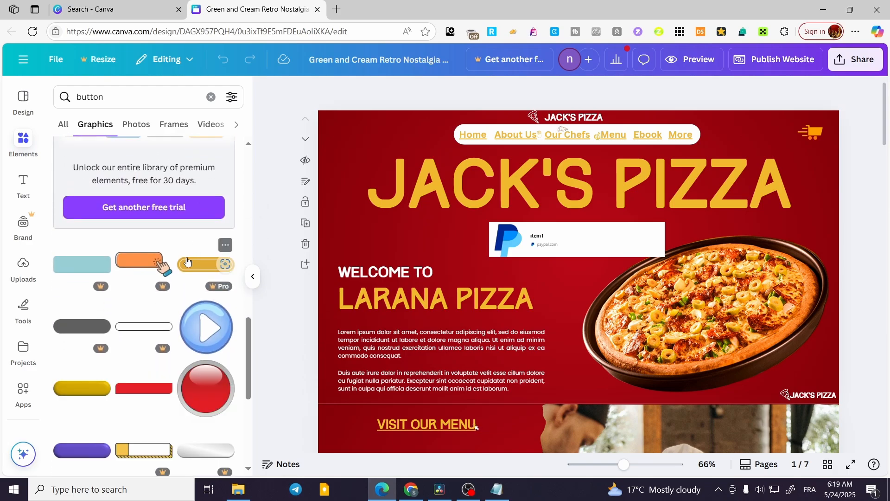
{"action": "scroll", "coordinate": [167, 324], "scroll_direction": "down", "scroll_amount": 4}
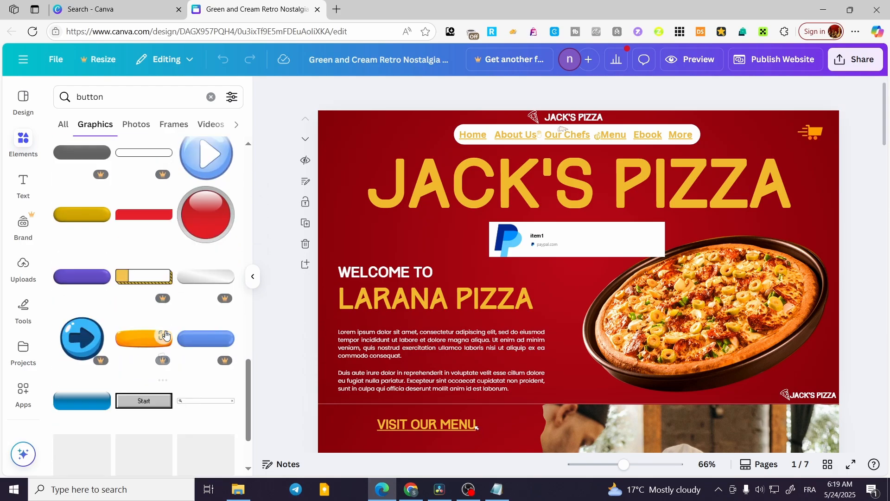
{"action": "scroll", "coordinate": [165, 330], "scroll_direction": "down", "scroll_amount": 5}
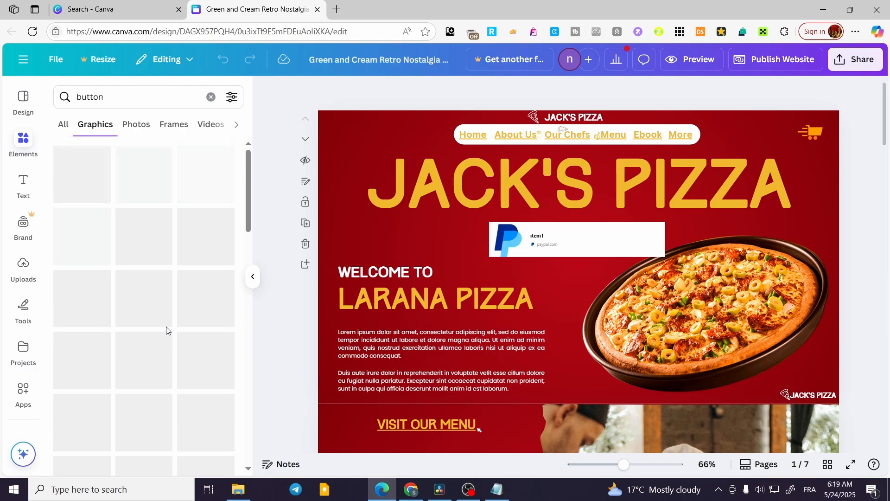
{"action": "scroll", "coordinate": [211, 338], "scroll_direction": "down", "scroll_amount": 3}
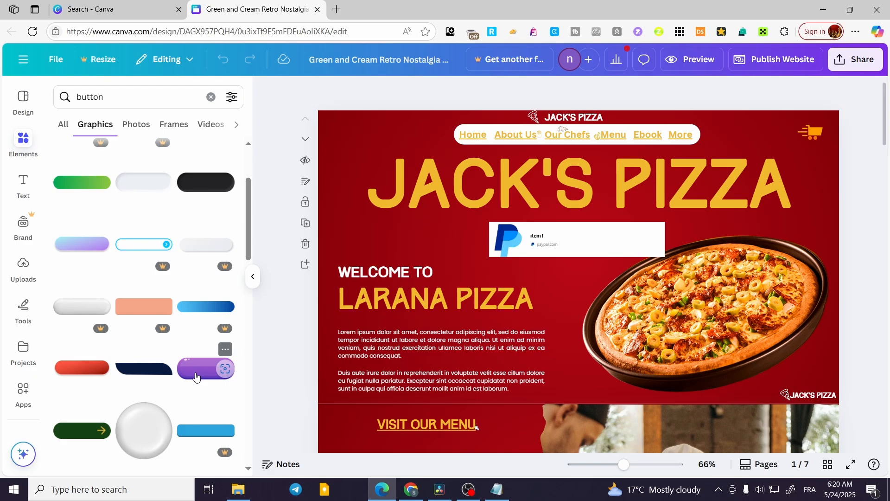
{"action": "left_click", "coordinate": [196, 377]}
{"action": "left_click_drag", "start_coordinate": [557, 243], "coordinate": [417, 219]}
{"action": "left_click_drag", "start_coordinate": [545, 271], "coordinate": [422, 225]}
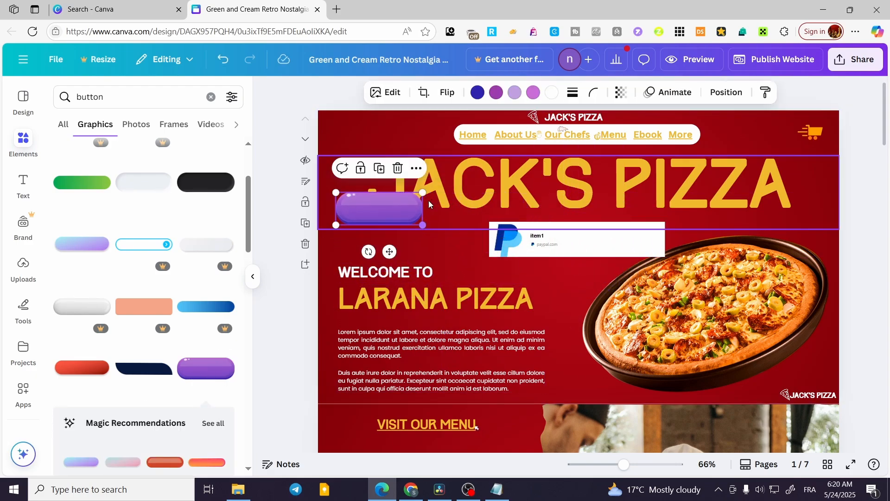
{"action": "left_click_drag", "start_coordinate": [376, 207], "coordinate": [395, 236]}
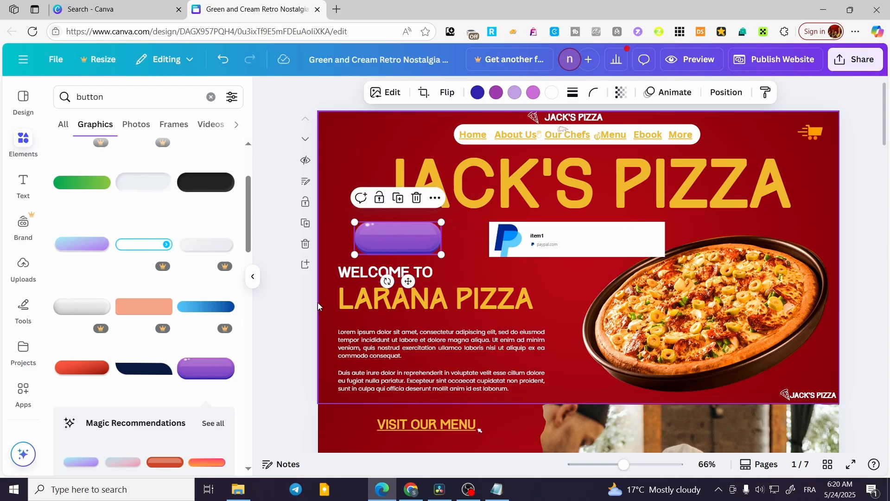
{"action": "left_click", "coordinate": [275, 259]}
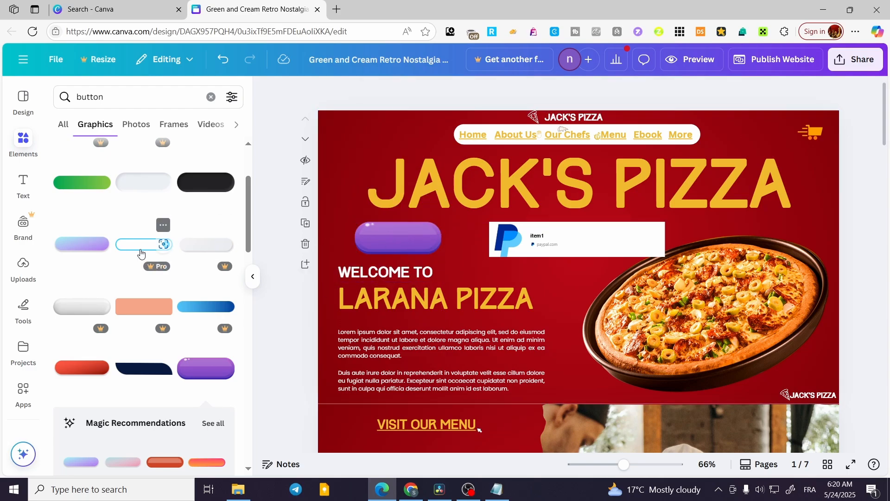
{"action": "left_click", "coordinate": [210, 97]}
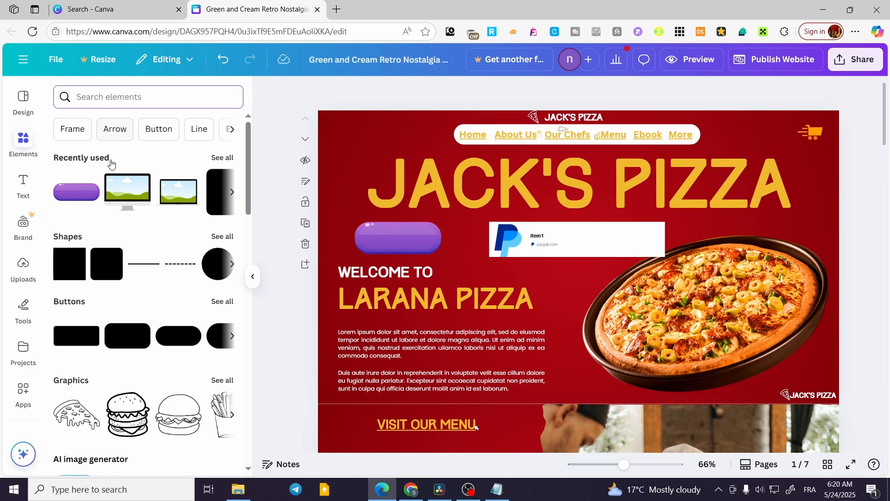
{"action": "left_click", "coordinate": [222, 237]}
{"action": "scroll", "coordinate": [72, 279], "scroll_direction": "down", "scroll_amount": 3}
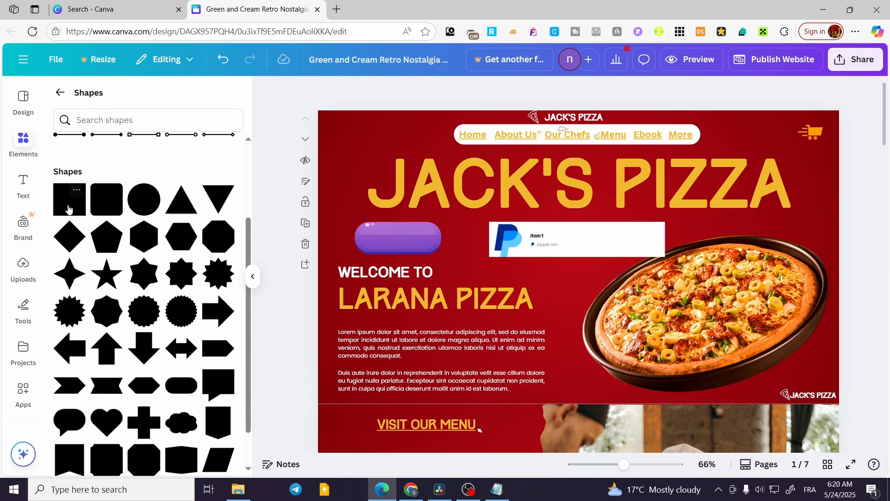
{"action": "left_click", "coordinate": [69, 199]}
{"action": "left_click_drag", "start_coordinate": [578, 301], "coordinate": [404, 245]}
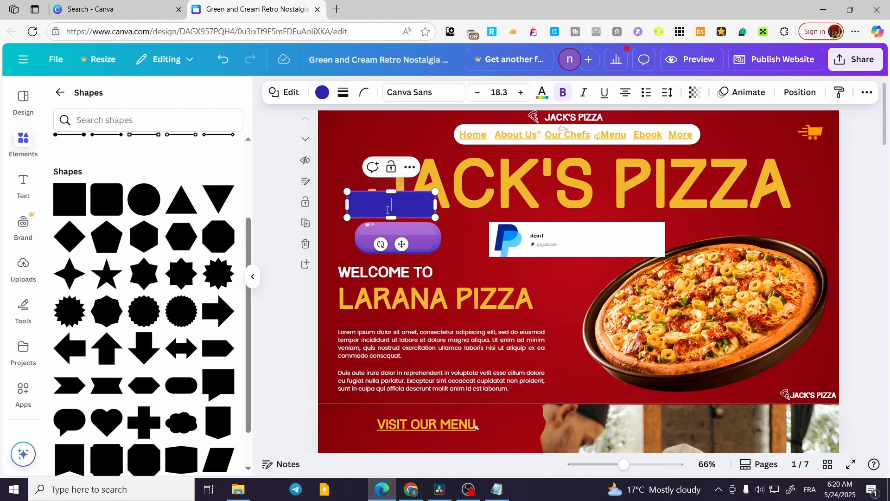
{"action": "left_click", "coordinate": [416, 202]}
{"action": "key", "text": "Delete"}
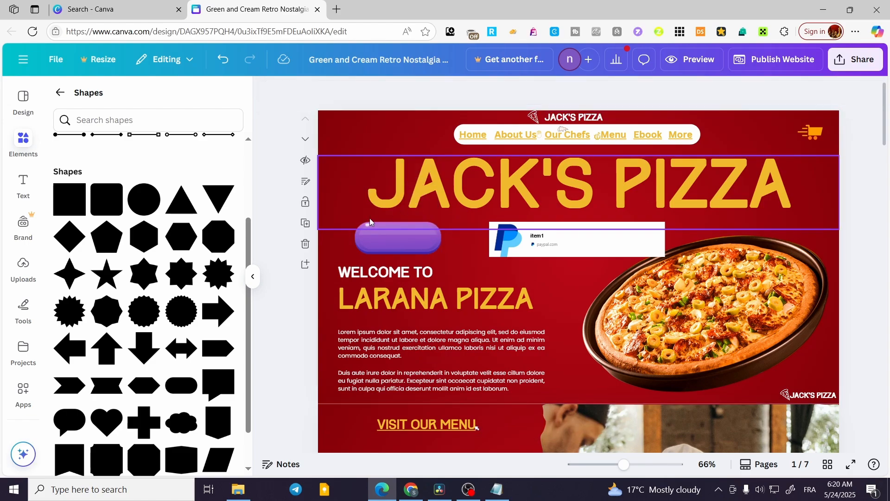
Step: Add a heading text, scale it down to font size 21.6, and position it on the purple button
{"action": "left_click", "coordinate": [29, 183]}
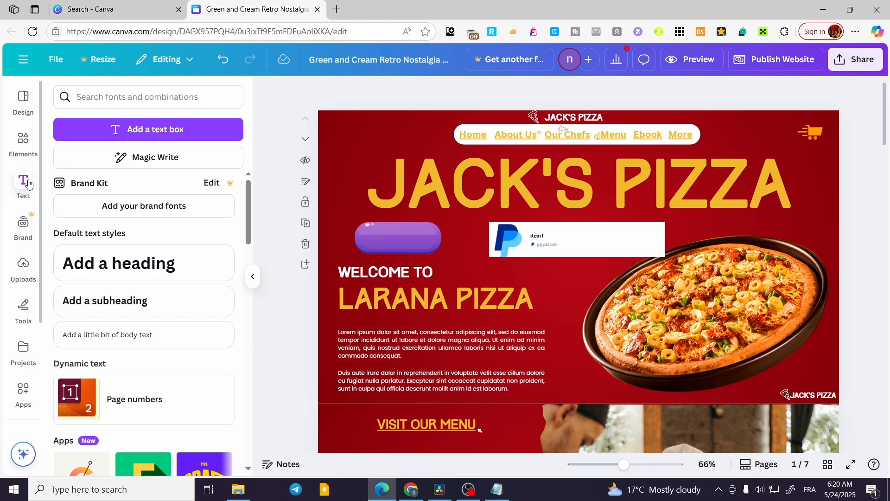
{"action": "left_click", "coordinate": [138, 268]}
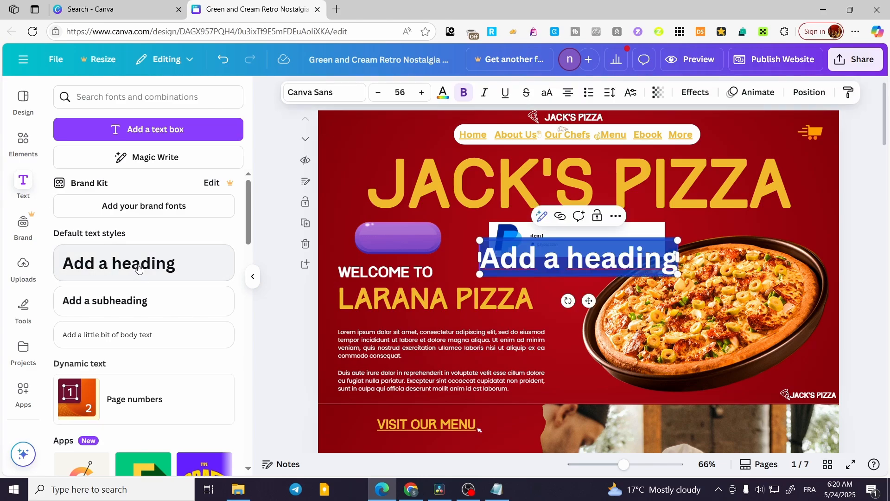
{"action": "double_click", "coordinate": [641, 266]}
{"action": "left_click_drag", "start_coordinate": [641, 266], "coordinate": [560, 257]}
{"action": "left_click_drag", "start_coordinate": [509, 280], "coordinate": [406, 274]}
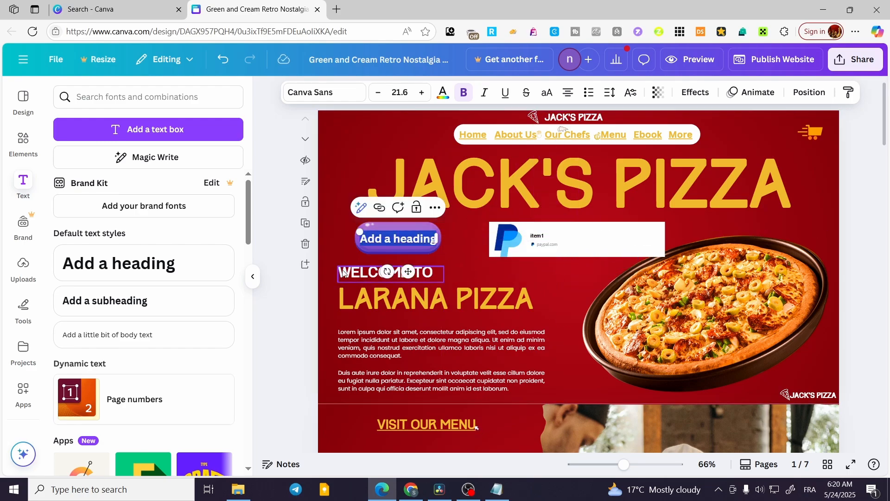
{"action": "left_click", "coordinate": [343, 246]}
{"action": "left_click", "coordinate": [410, 238]}
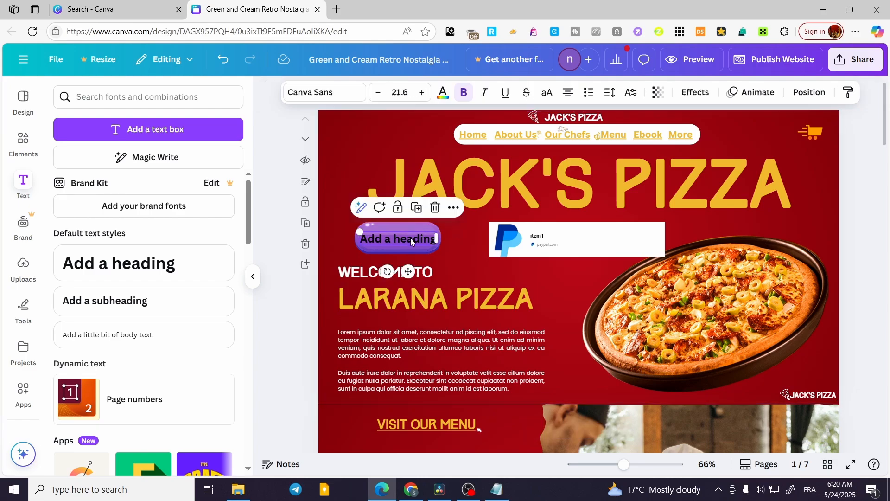
{"action": "left_click_drag", "start_coordinate": [398, 240], "coordinate": [398, 237]}
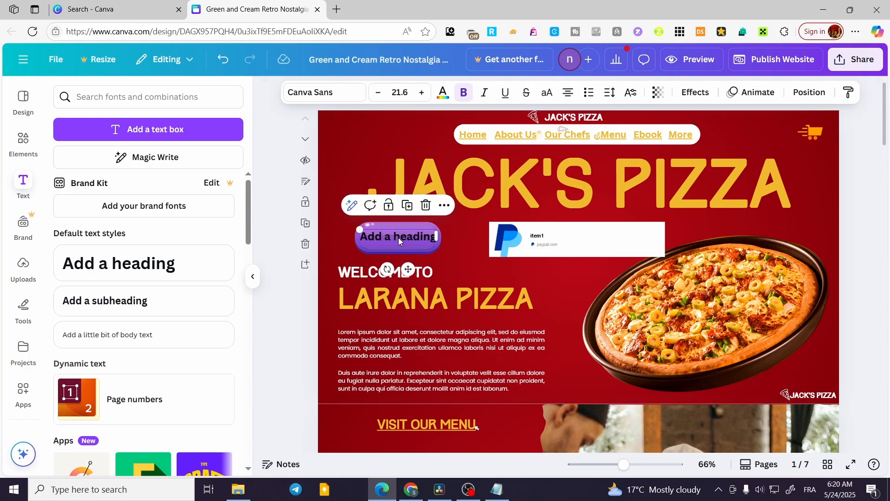
{"action": "left_click", "coordinate": [335, 257]}
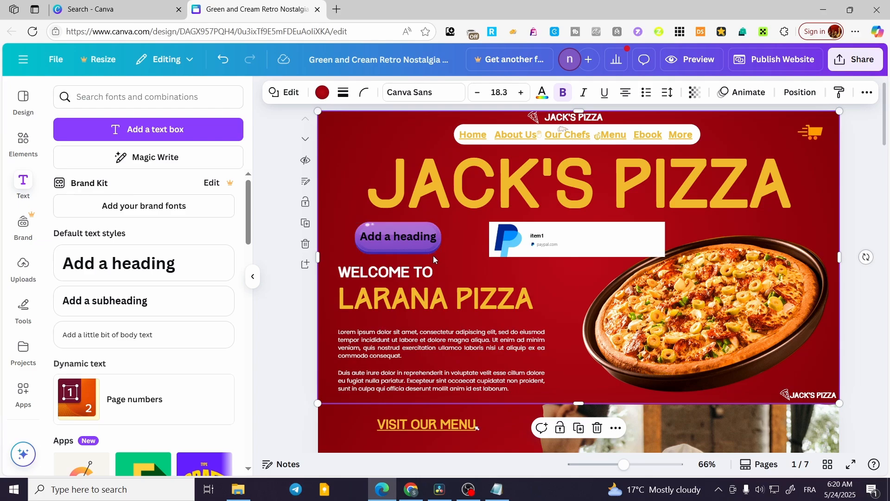
Step: Change the text color of the heading on the purple button to white (#ffffff)
{"action": "left_click", "coordinate": [421, 237]}
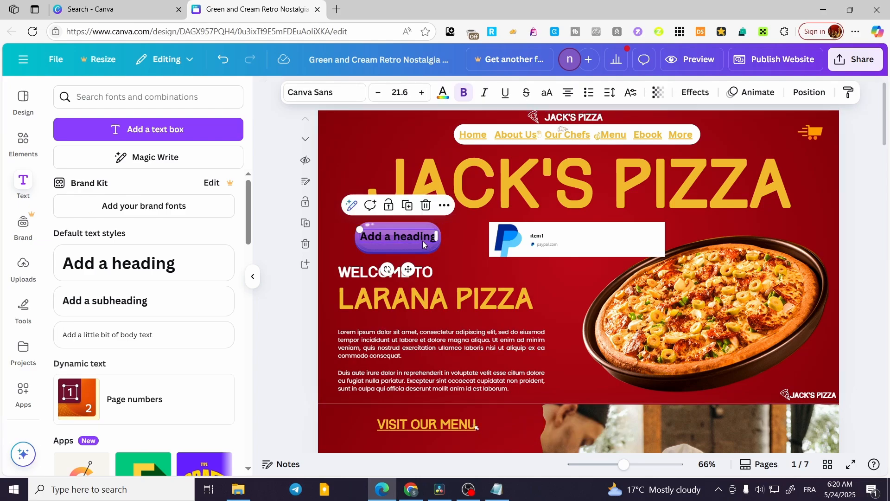
{"action": "double_click", "coordinate": [420, 237]}
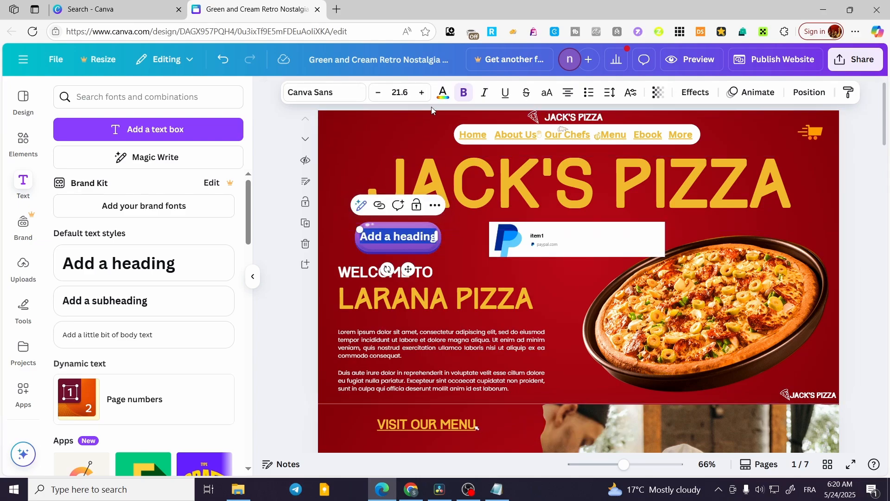
{"action": "left_click", "coordinate": [443, 92]}
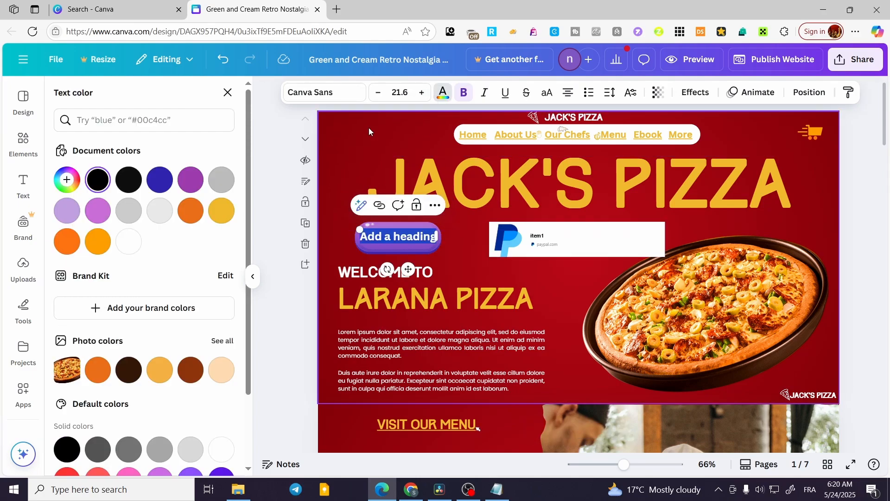
{"action": "left_click", "coordinate": [128, 241]}
{"action": "left_click", "coordinate": [272, 216]}
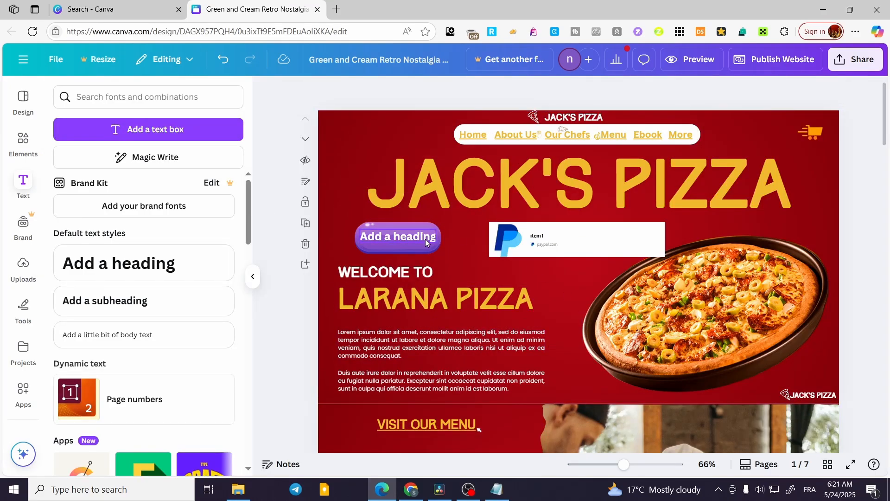
Step: Replace the heading text on the purple button with "Buy Now"
{"action": "left_click", "coordinate": [407, 237]}
{"action": "left_click", "coordinate": [407, 238]}
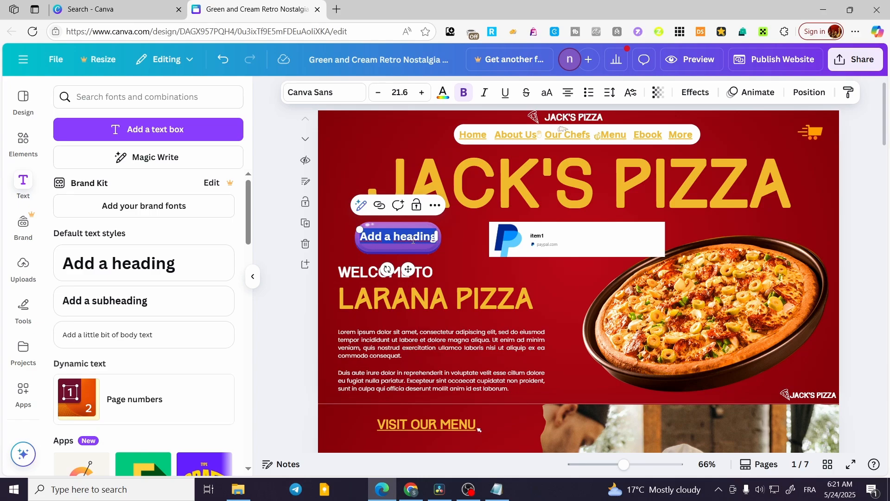
{"action": "type", "text": "Buy Now"}
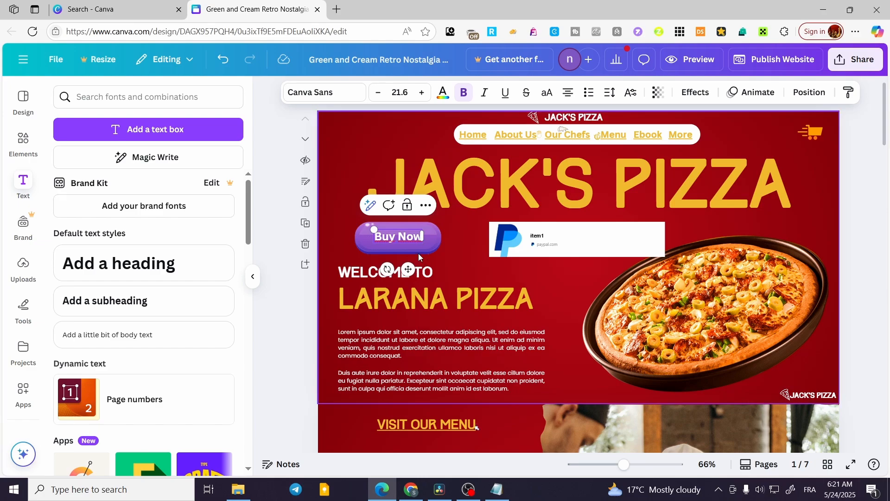
Step: Increase the "Buy Now" text to font size 26.6 and keep it centred on the purple button
{"action": "left_click", "coordinate": [423, 93]}
{"action": "left_click", "coordinate": [423, 93]}
{"action": "left_click", "coordinate": [422, 93]}
{"action": "left_click", "coordinate": [422, 93]}
{"action": "left_click", "coordinate": [422, 92]}
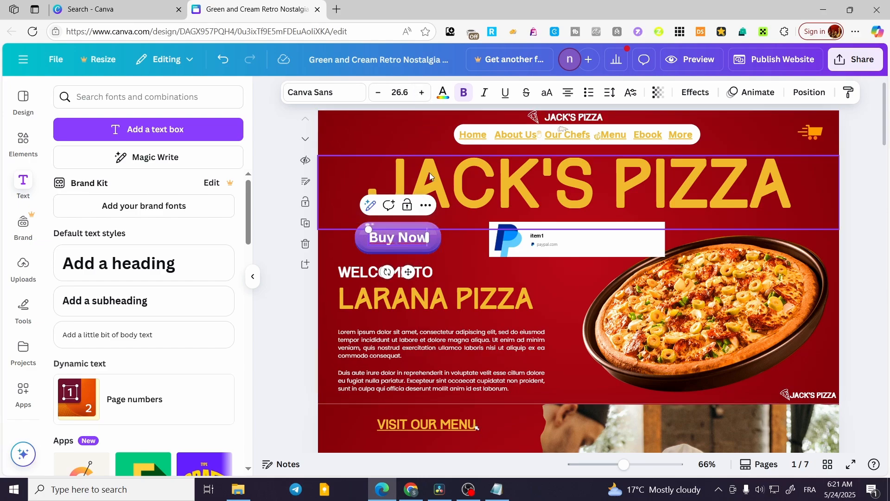
{"action": "left_click_drag", "start_coordinate": [411, 270], "coordinate": [410, 269]}
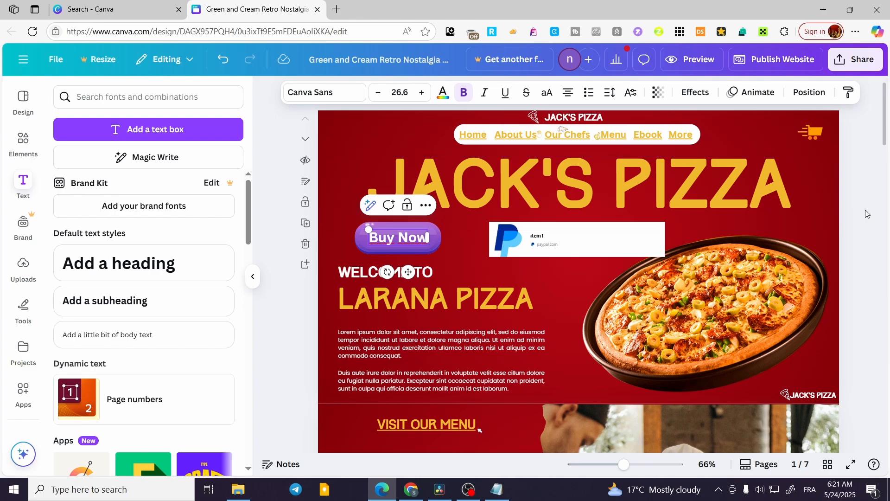
Step: Group the "Buy Now" text with the purple button graphic and place the group just above the "WELCOME TO" text
{"action": "left_click", "coordinate": [404, 238]}
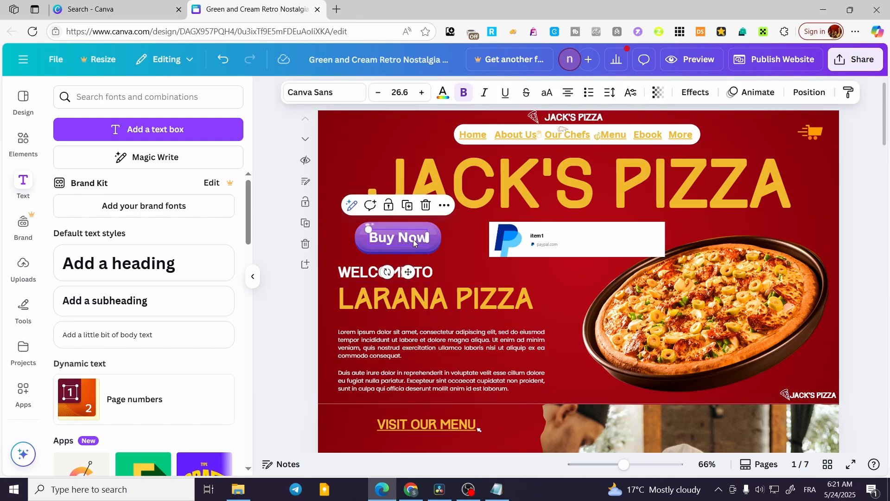
{"action": "left_click", "coordinate": [359, 240]}
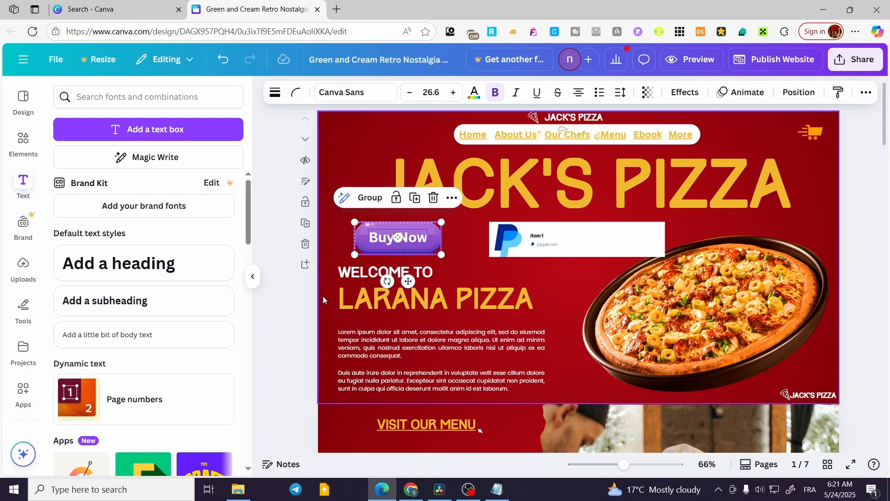
{"action": "left_click", "coordinate": [370, 198]}
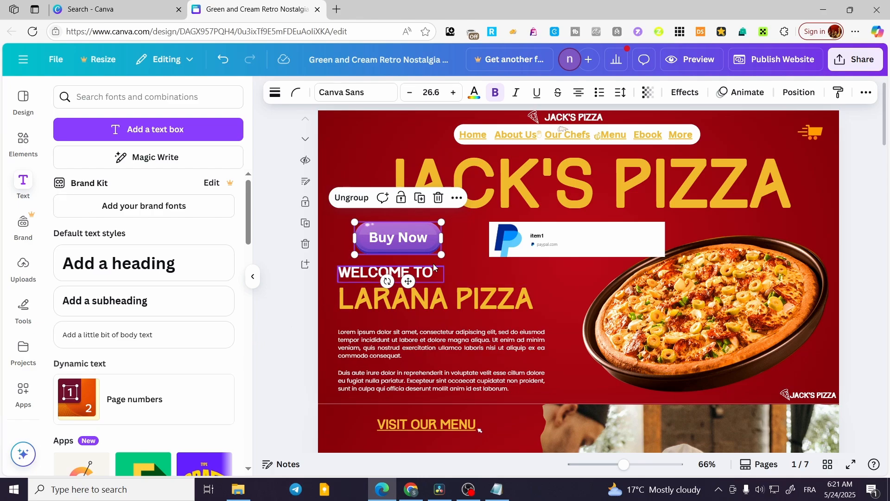
{"action": "mouse_move", "coordinate": [407, 281]}
{"action": "left_mouse_down"}
{"action": "mouse_move", "coordinate": [396, 260]}
{"action": "mouse_move", "coordinate": [411, 268]}
{"action": "left_mouse_up"}
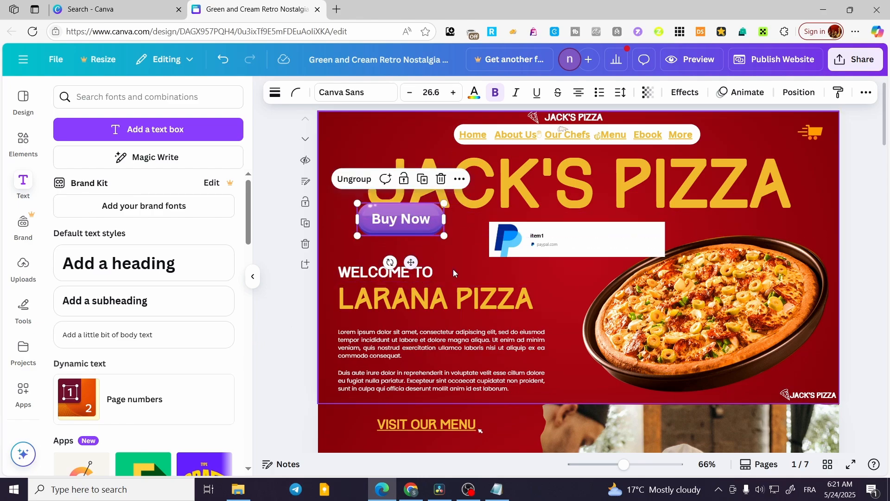
{"action": "left_click", "coordinate": [456, 248]}
{"action": "left_click_drag", "start_coordinate": [413, 219], "coordinate": [404, 238]}
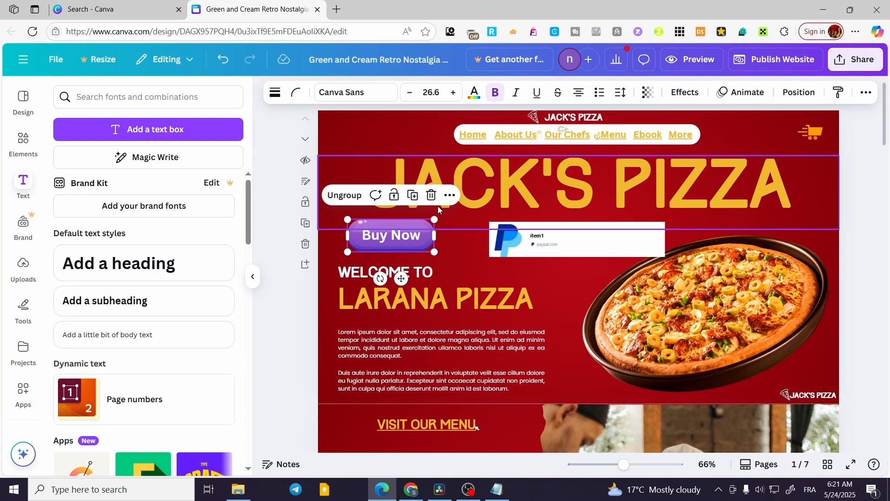
Step: Look through the additional options of the grouped "Buy Now" button for a link setting
{"action": "left_click", "coordinate": [449, 197]}
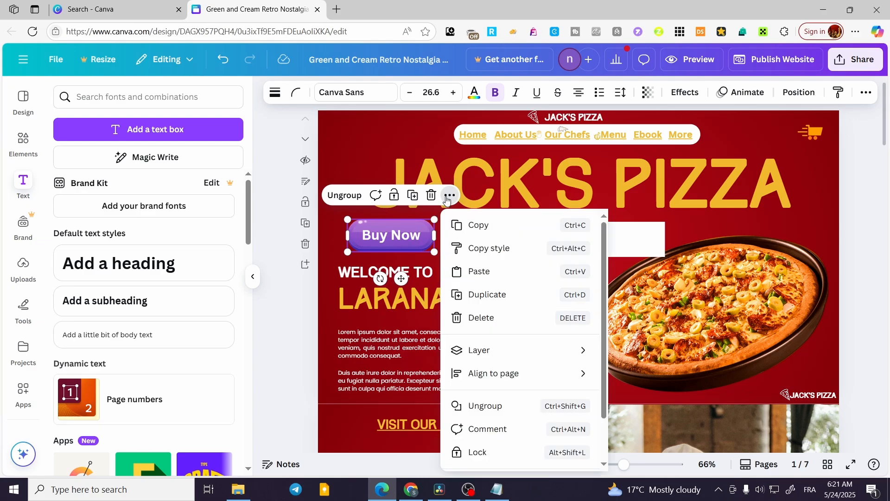
{"action": "scroll", "coordinate": [501, 262], "scroll_direction": "down", "scroll_amount": 2}
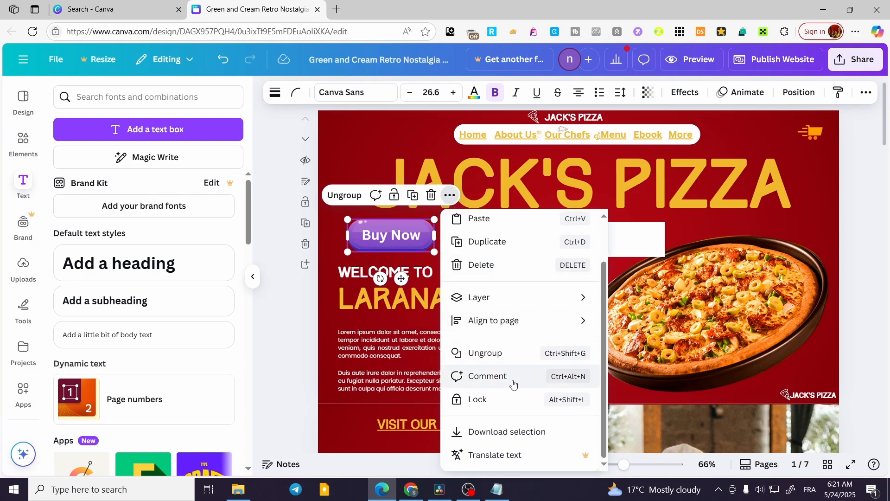
{"action": "mouse_move", "coordinate": [534, 304]}
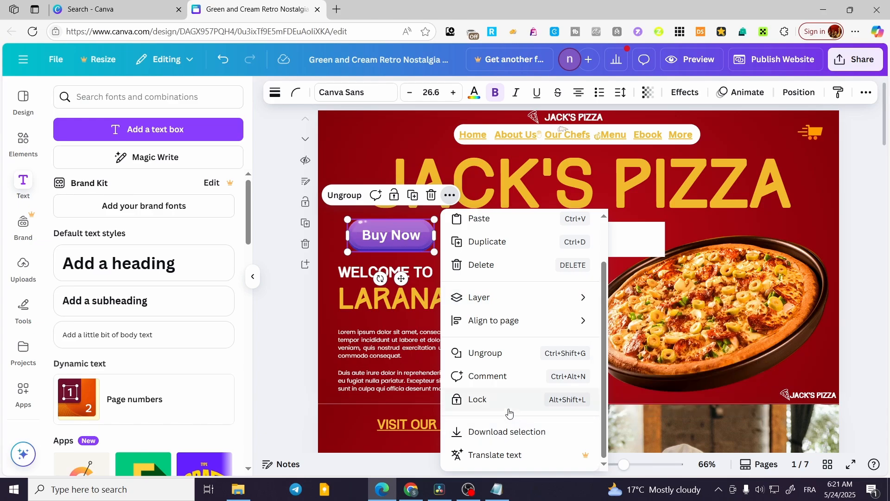
{"action": "scroll", "coordinate": [520, 375], "scroll_direction": "up", "scroll_amount": 2}
{"action": "scroll", "coordinate": [517, 341], "scroll_direction": "down", "scroll_amount": 1}
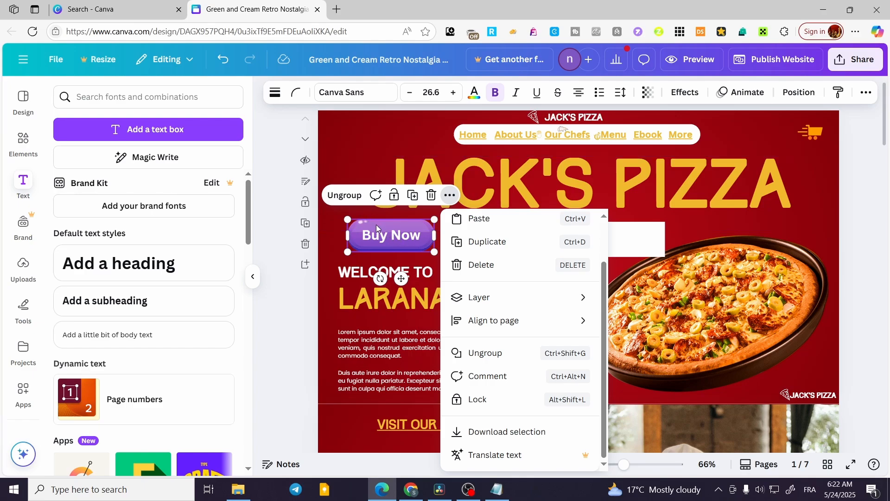
Step: Ungroup the "Buy Now" button and check the purple graphic's own options for a link setting
{"action": "left_click", "coordinate": [345, 194]}
{"action": "left_click", "coordinate": [410, 235]}
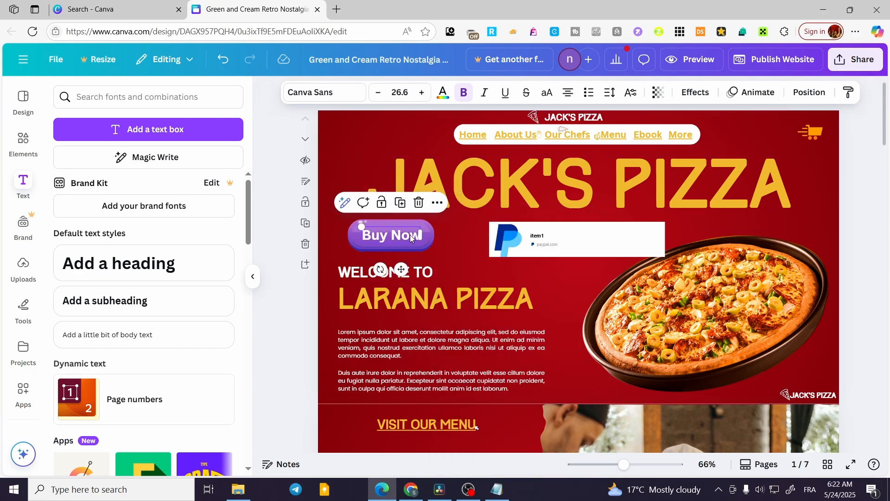
{"action": "left_click", "coordinate": [430, 235]}
{"action": "left_click", "coordinate": [427, 194]}
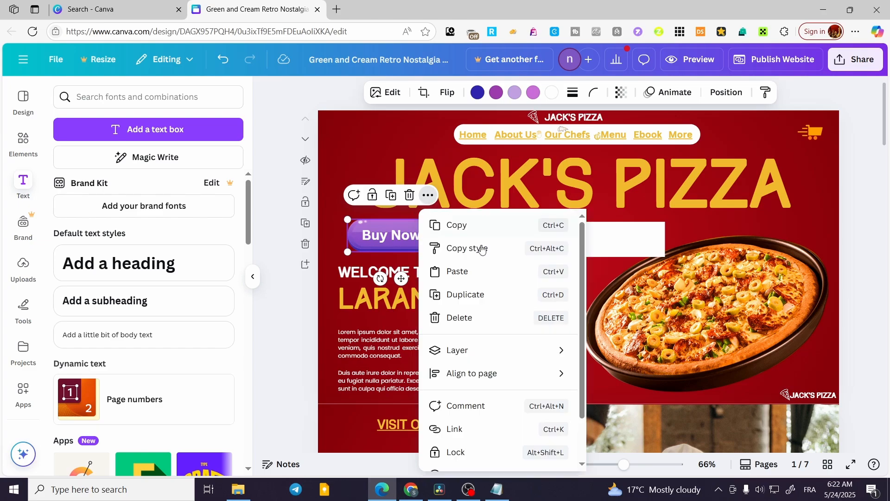
{"action": "scroll", "coordinate": [510, 297], "scroll_direction": "down", "scroll_amount": 1}
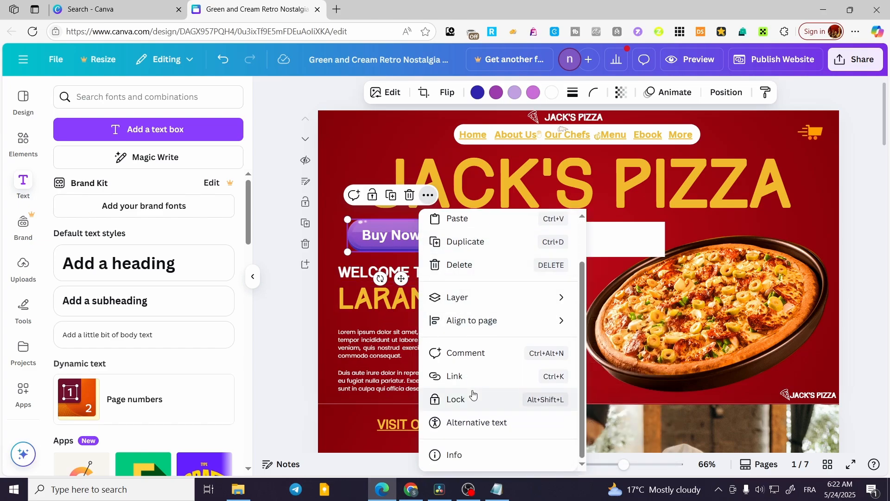
{"action": "left_click", "coordinate": [382, 234]}
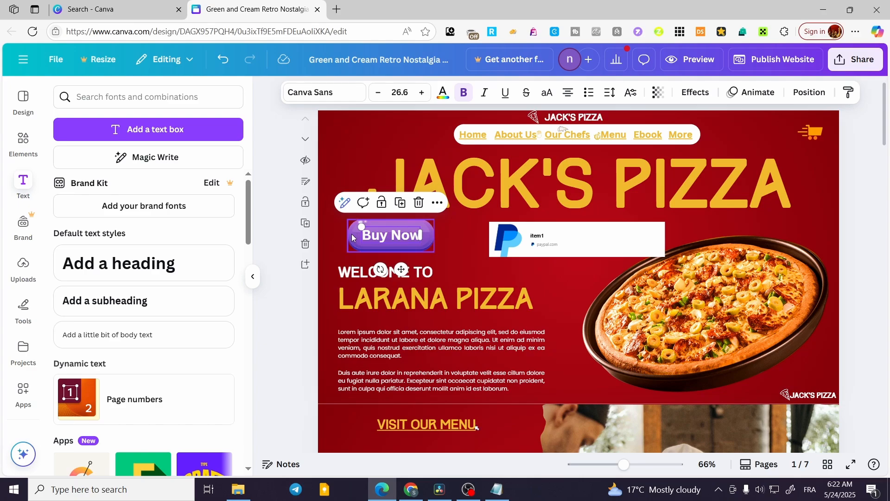
Step: Link the purple button graphic to the document page "6 - DropDown"
{"action": "left_click", "coordinate": [351, 234]}
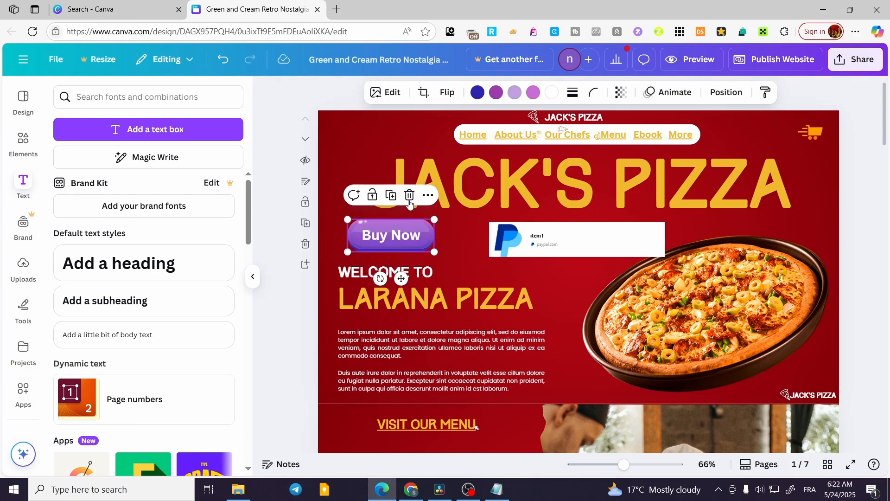
{"action": "left_click", "coordinate": [427, 195]}
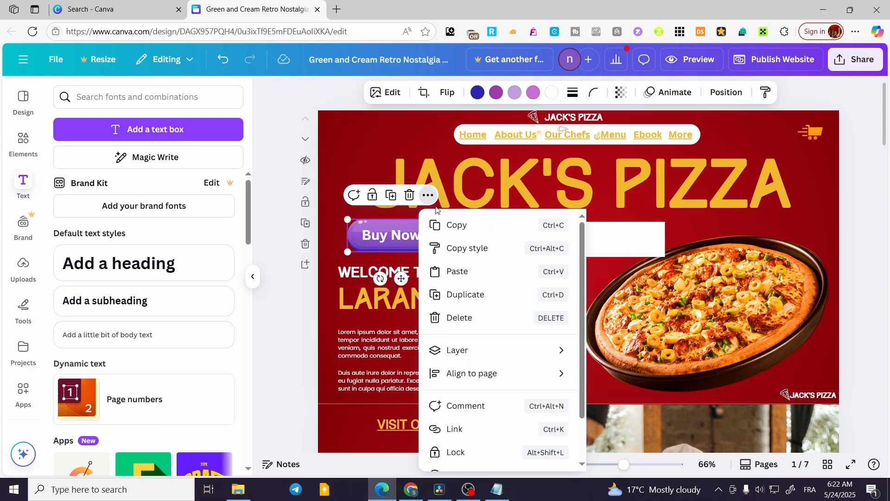
{"action": "left_click", "coordinate": [471, 430]}
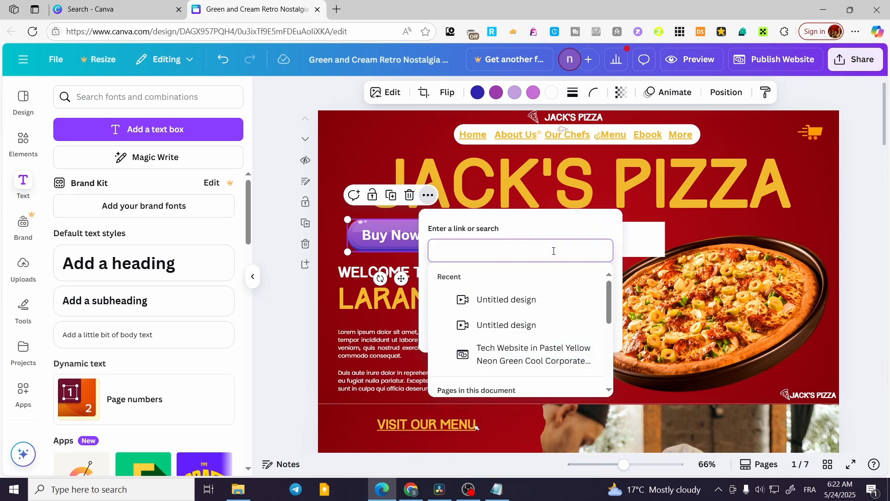
{"action": "scroll", "coordinate": [503, 319], "scroll_direction": "down", "scroll_amount": 3}
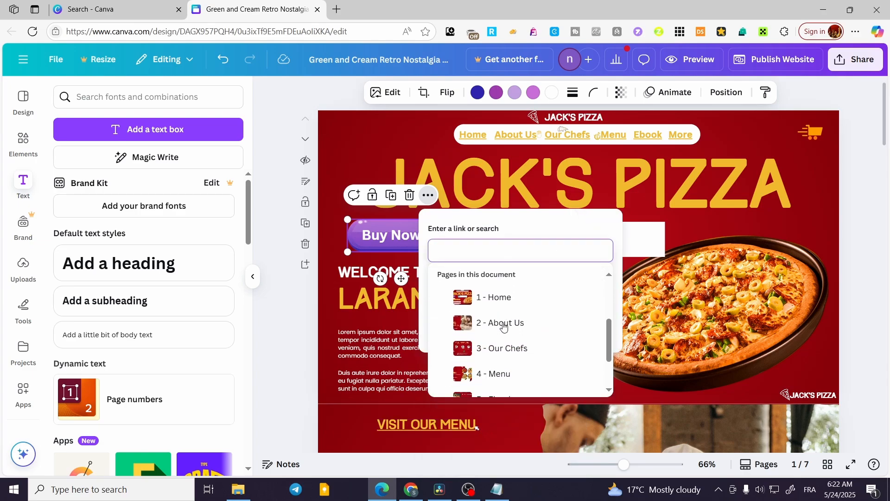
{"action": "scroll", "coordinate": [504, 324], "scroll_direction": "up", "scroll_amount": 3}
{"action": "scroll", "coordinate": [555, 330], "scroll_direction": "down", "scroll_amount": 5}
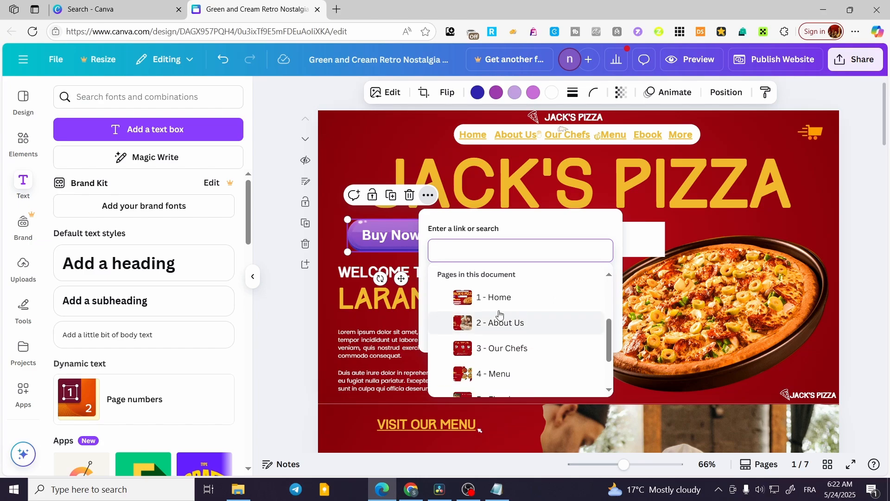
{"action": "scroll", "coordinate": [519, 281], "scroll_direction": "down", "scroll_amount": 3}
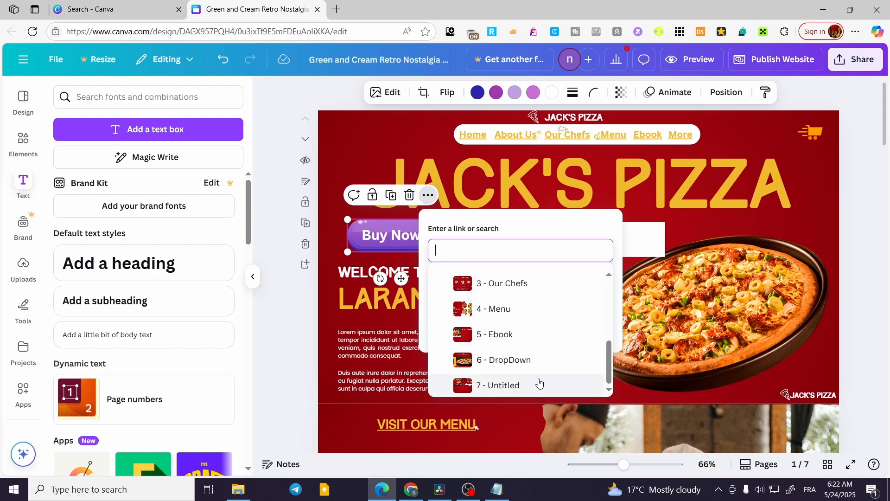
{"action": "left_click", "coordinate": [544, 360]}
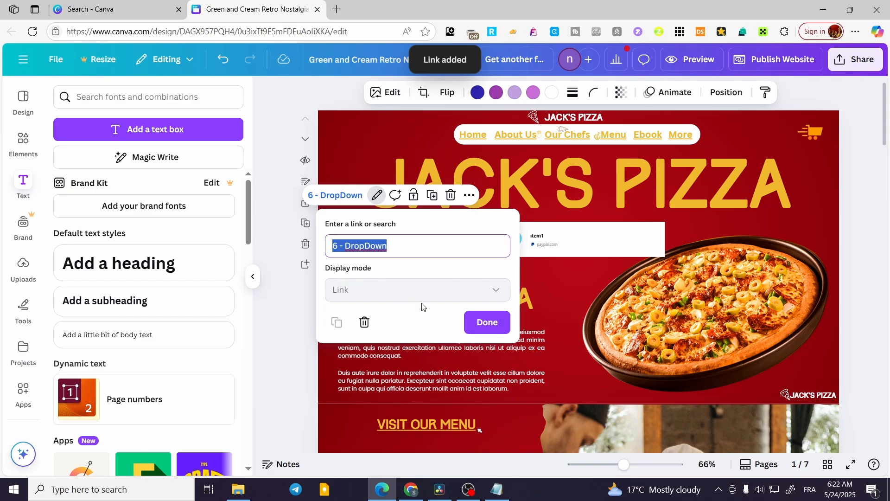
{"action": "left_click", "coordinate": [495, 327]}
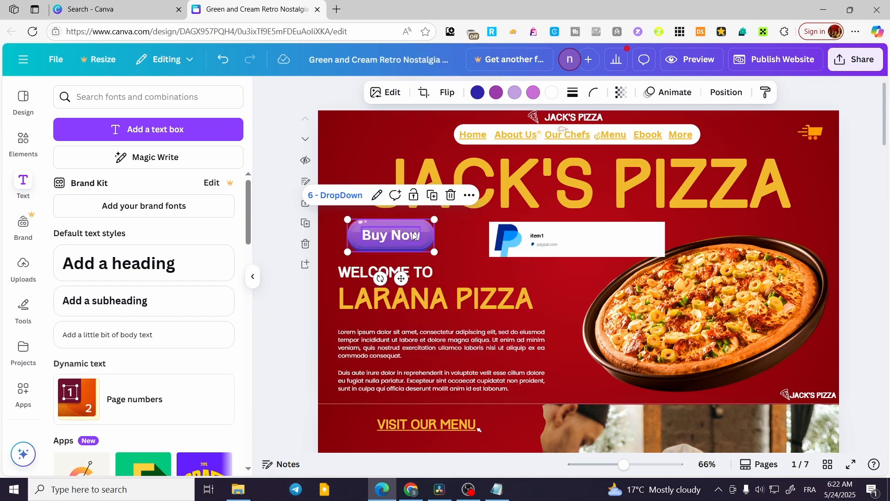
Step: Republish the website with the linked purple button
{"action": "left_click", "coordinate": [414, 235]}
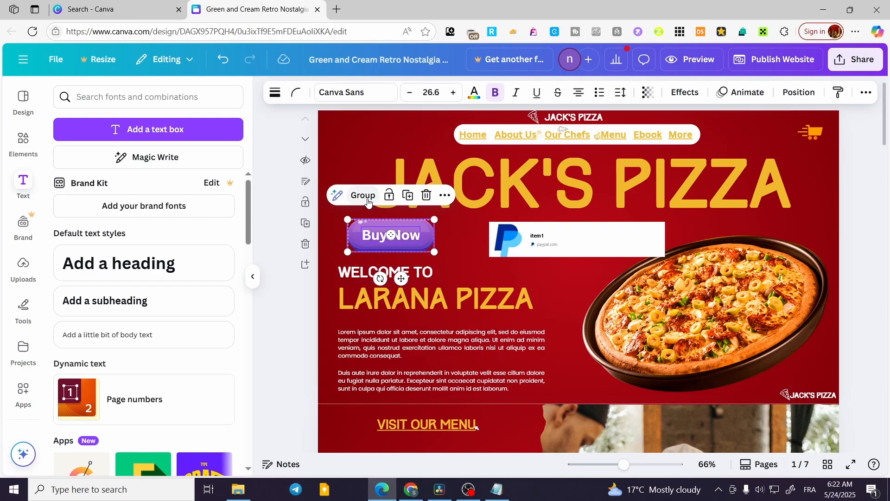
{"action": "left_click", "coordinate": [420, 278]}
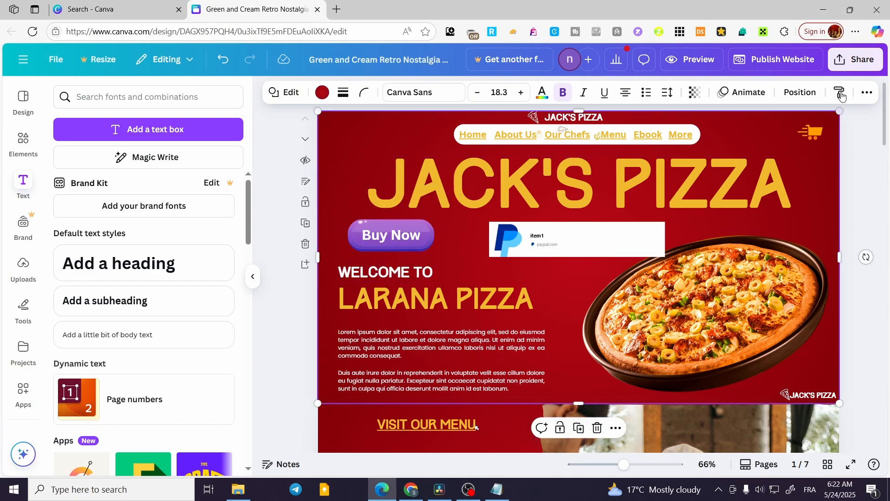
{"action": "left_click", "coordinate": [786, 61]}
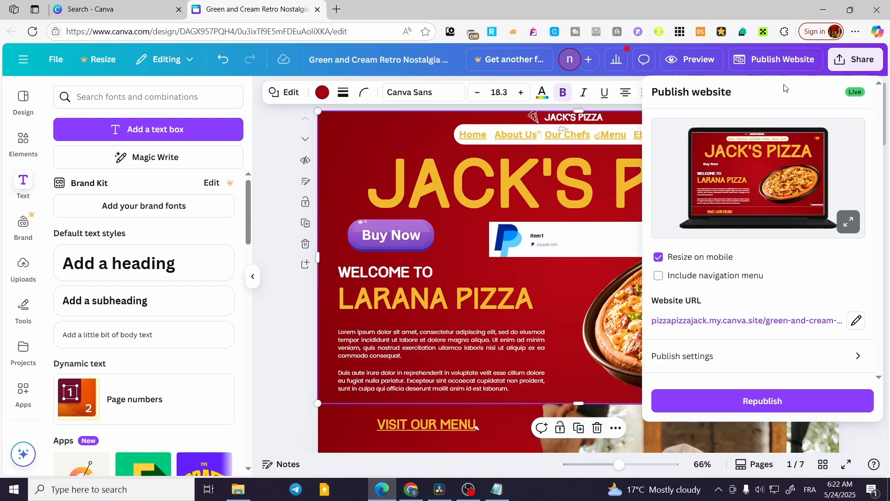
{"action": "left_click", "coordinate": [782, 402]}
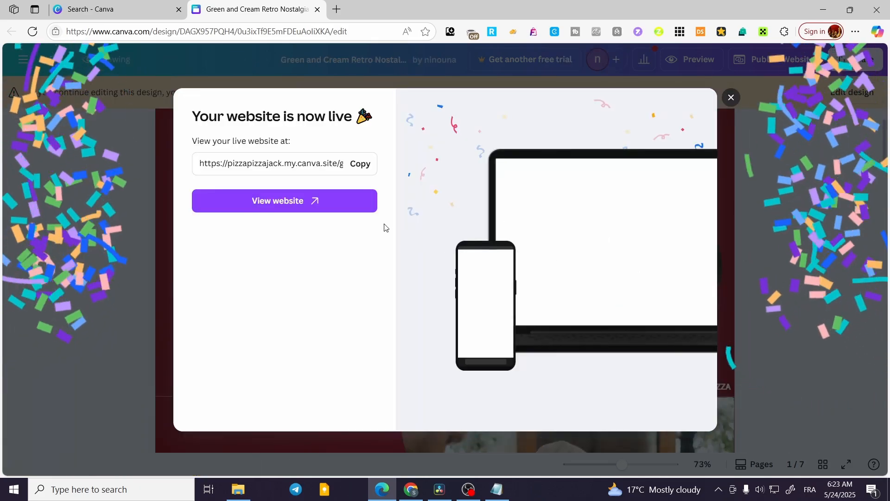
Step: Open the live website, test the "Buy Now" button's link, and close the live page
{"action": "left_click", "coordinate": [318, 204]}
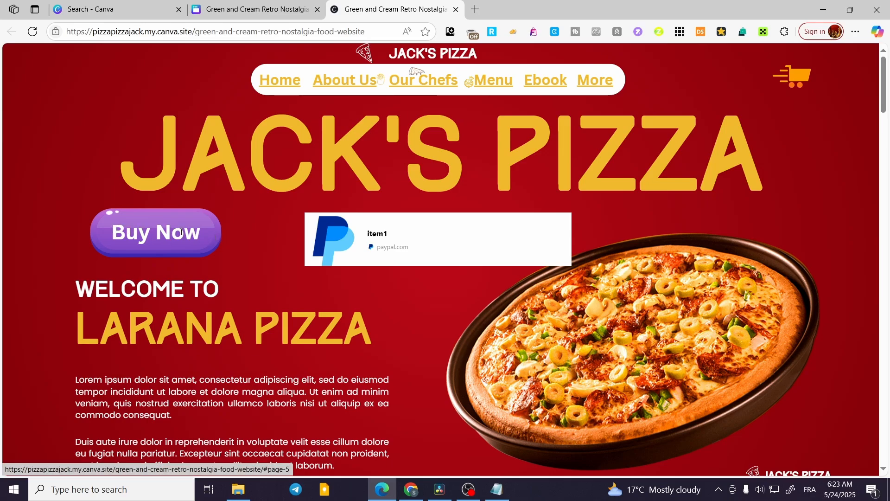
{"action": "left_click", "coordinate": [116, 230]}
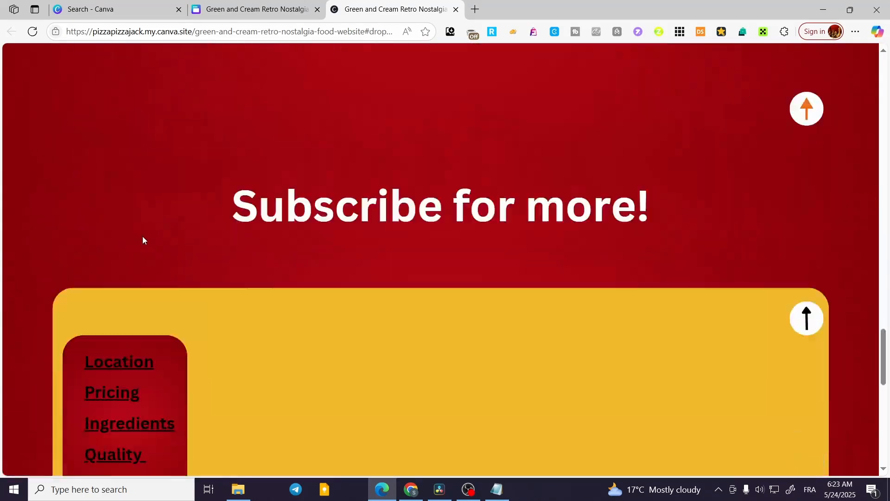
{"action": "scroll", "coordinate": [158, 240], "scroll_direction": "up", "scroll_amount": 20}
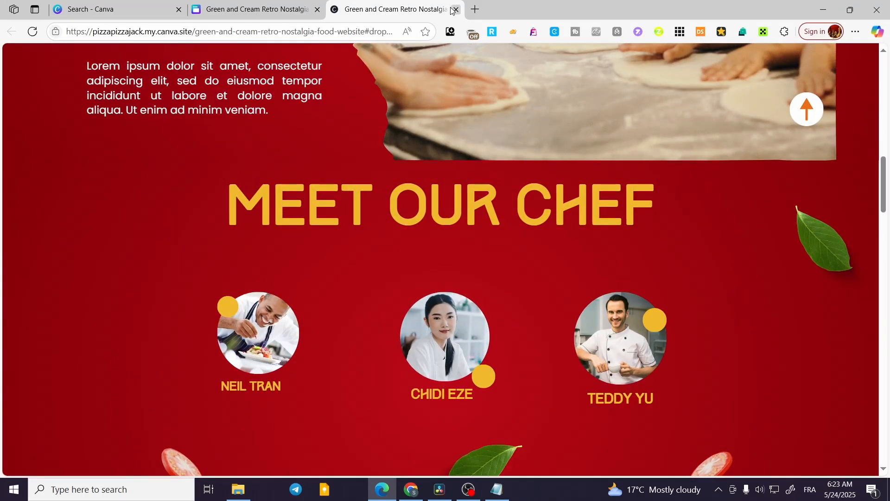
{"action": "left_click", "coordinate": [455, 10]}
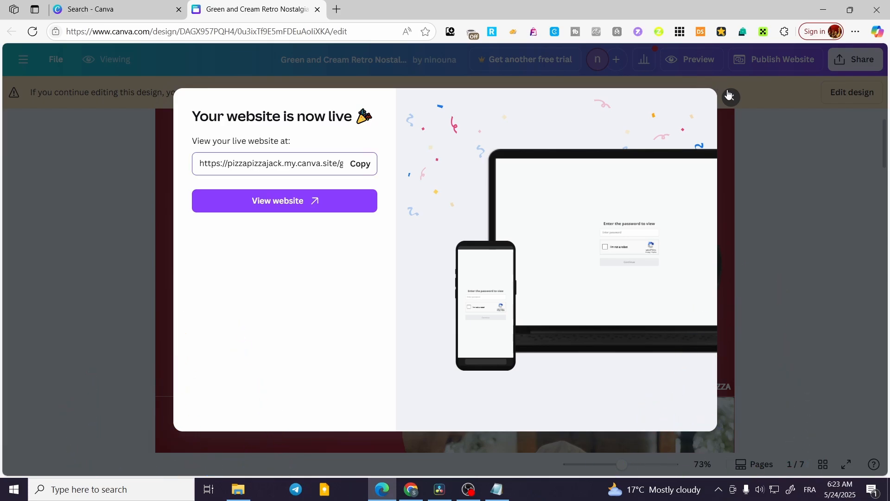
Step: Return to editing the design and link the "Buy Now" text to the page "6 - DropDown"
{"action": "left_click", "coordinate": [731, 96]}
{"action": "left_click", "coordinate": [855, 93]}
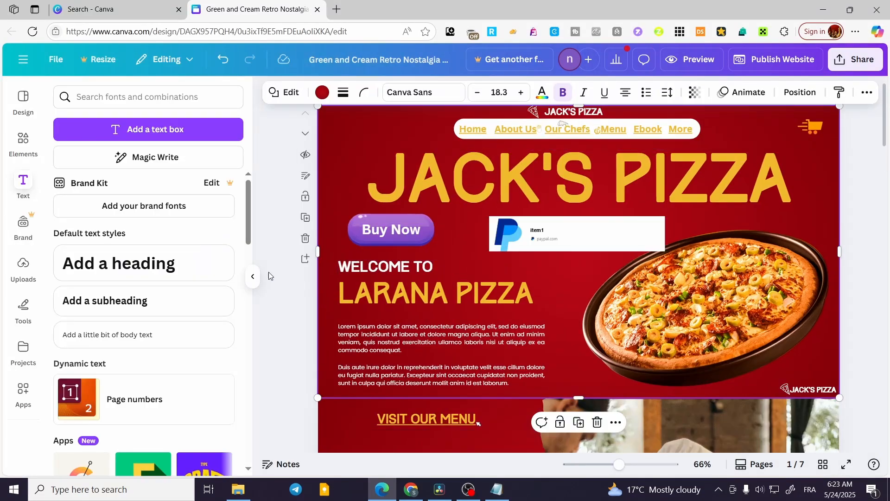
{"action": "left_click", "coordinate": [393, 231]}
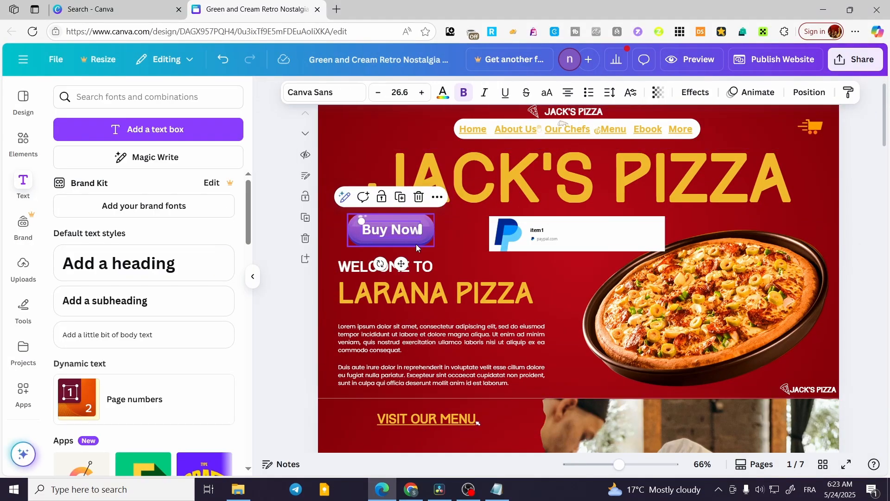
{"action": "left_click", "coordinate": [438, 198]}
{"action": "left_click", "coordinate": [509, 430]}
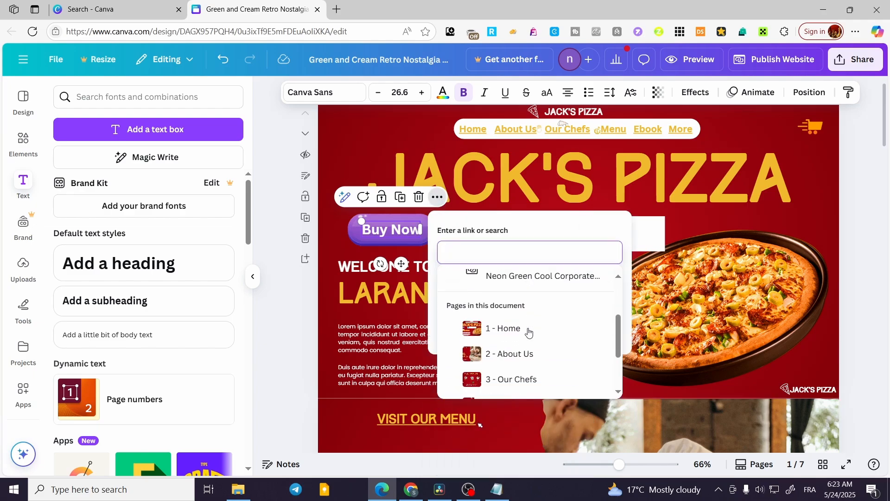
{"action": "scroll", "coordinate": [529, 330], "scroll_direction": "down", "scroll_amount": 2}
{"action": "left_click", "coordinate": [531, 361]}
{"action": "left_click", "coordinate": [481, 327]}
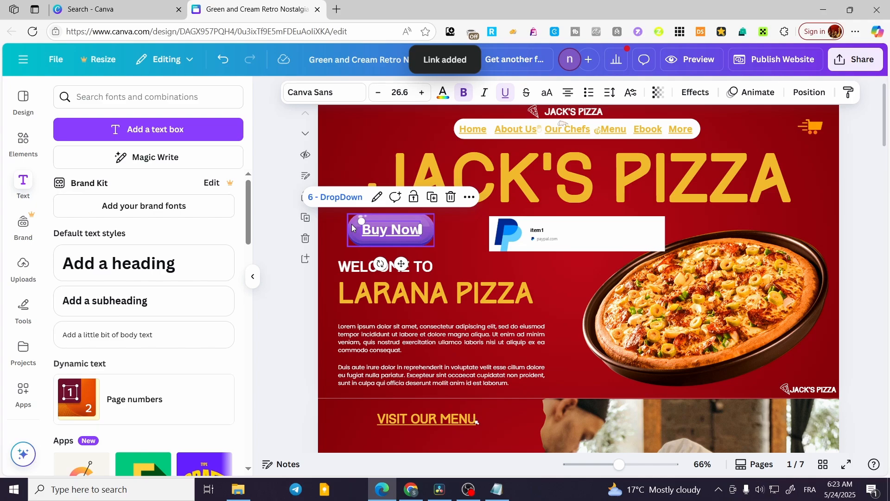
Step: Republish the website with the linked "Buy Now" text
{"action": "left_click", "coordinate": [351, 224]}
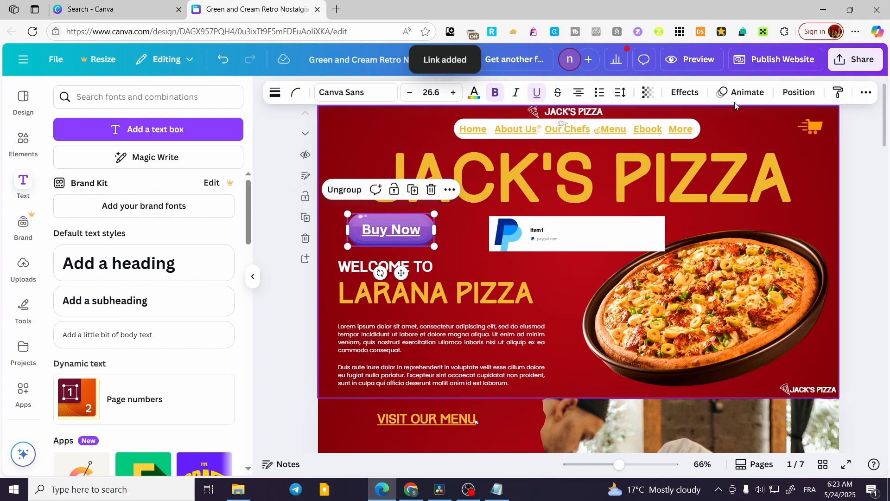
{"action": "left_click", "coordinate": [775, 60]}
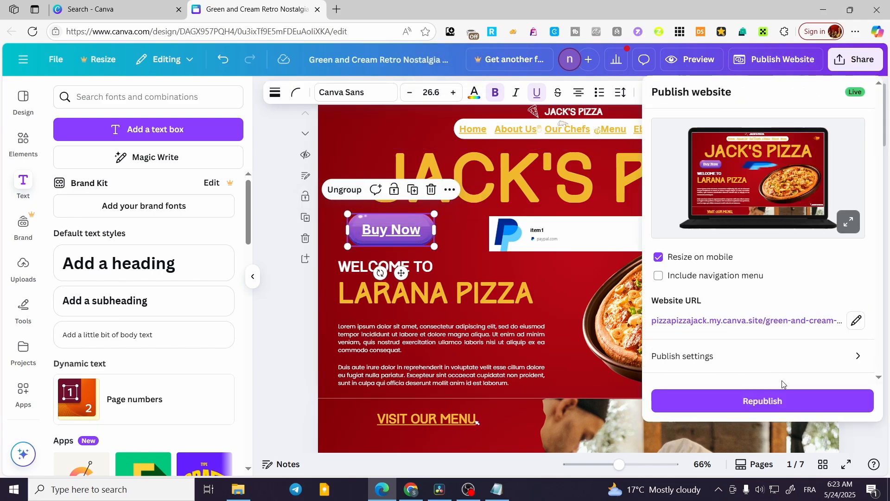
{"action": "left_click", "coordinate": [774, 399]}
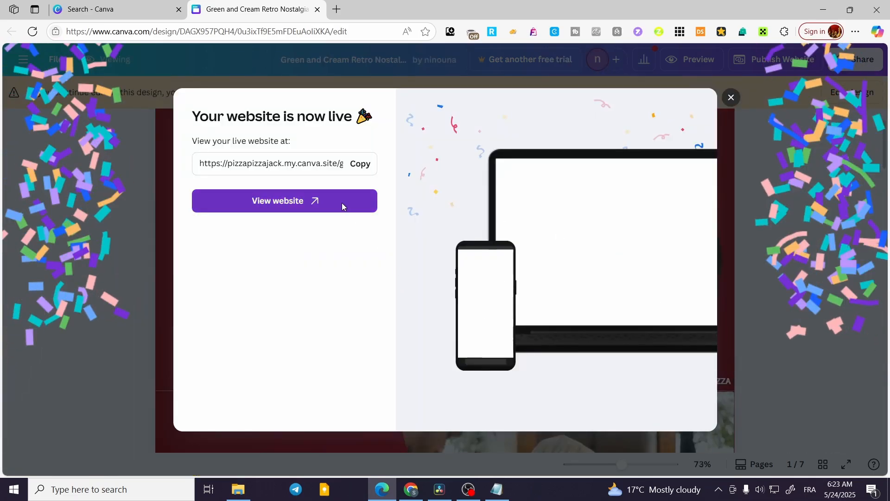
Step: View the live website, test the "Buy Now" text link twice from the home section, and close the live page and the publish confirmation
{"action": "left_click", "coordinate": [341, 202]}
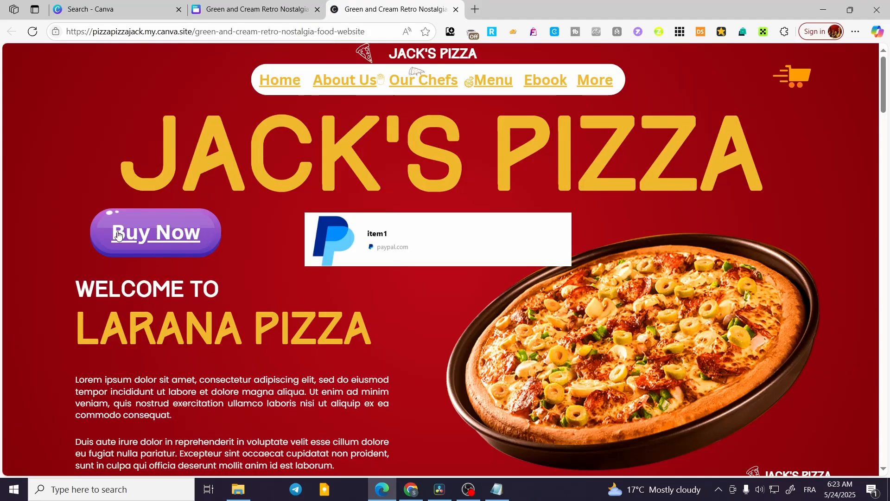
{"action": "left_click", "coordinate": [186, 240]}
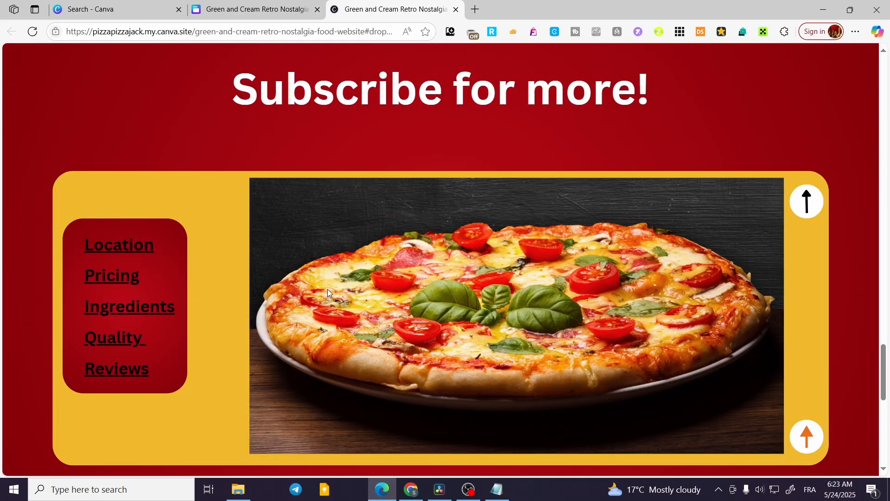
{"action": "scroll", "coordinate": [327, 292], "scroll_direction": "up", "scroll_amount": 20}
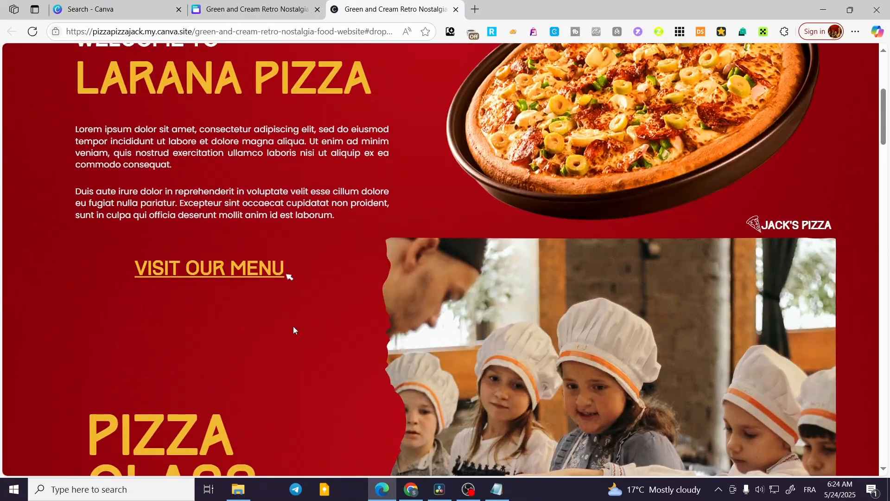
{"action": "scroll", "coordinate": [293, 329], "scroll_direction": "up", "scroll_amount": 3}
{"action": "left_click", "coordinate": [144, 238]}
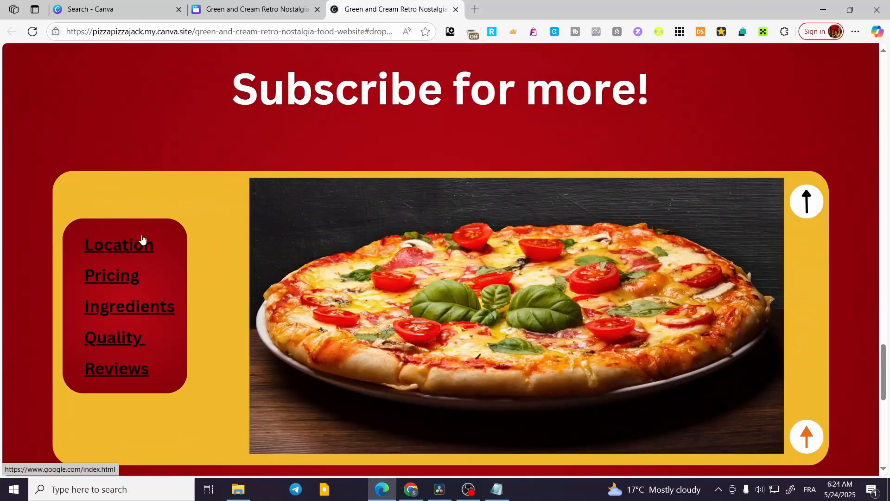
{"action": "left_click", "coordinate": [456, 10]}
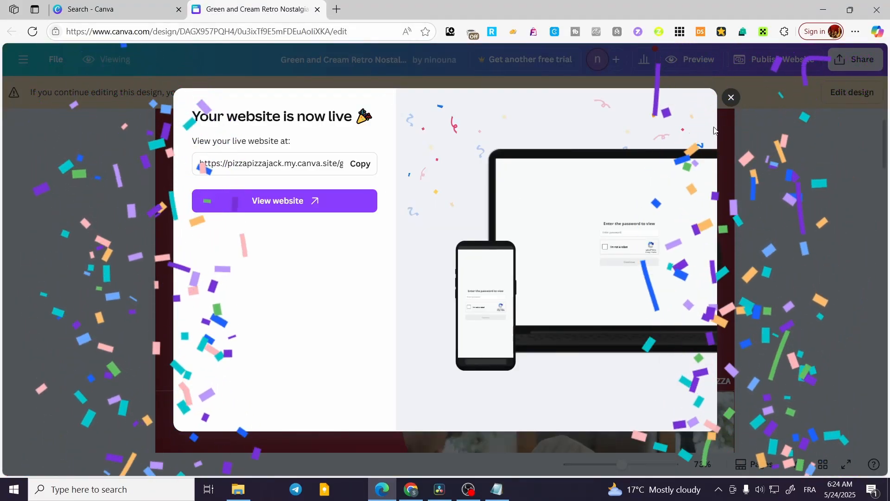
{"action": "left_click", "coordinate": [730, 98]}
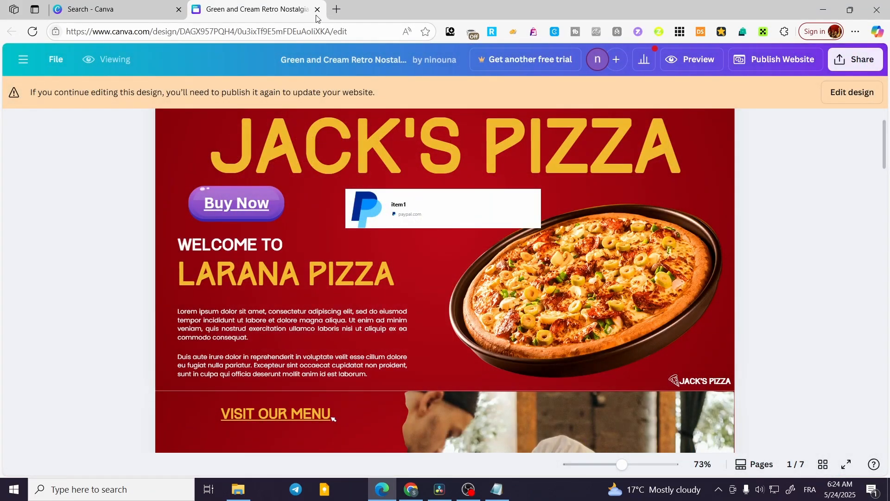